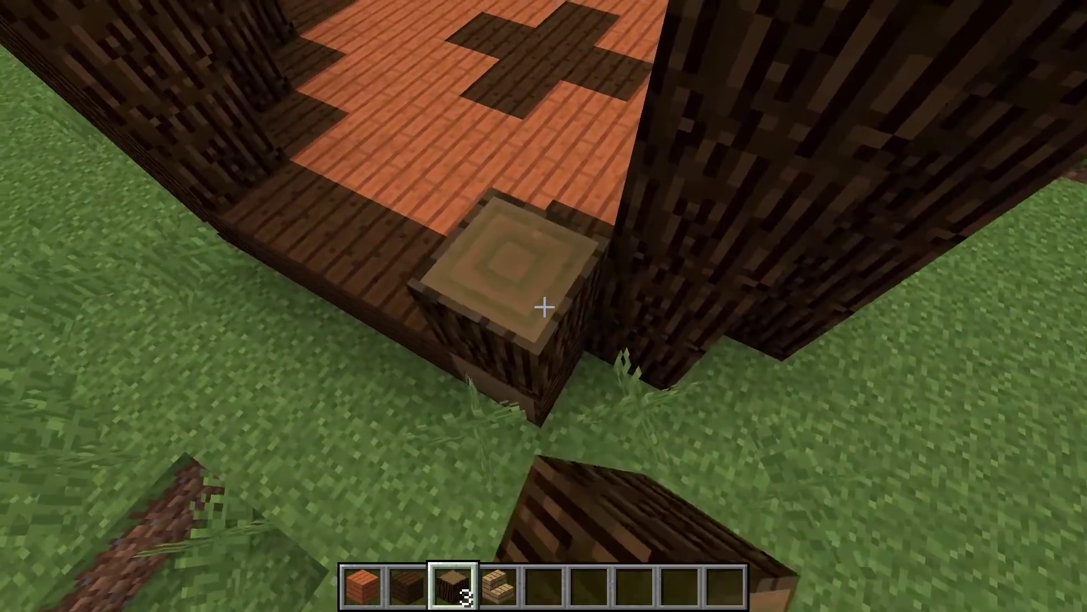
- Break the platform's corner log and place it back
left_click(543, 307)
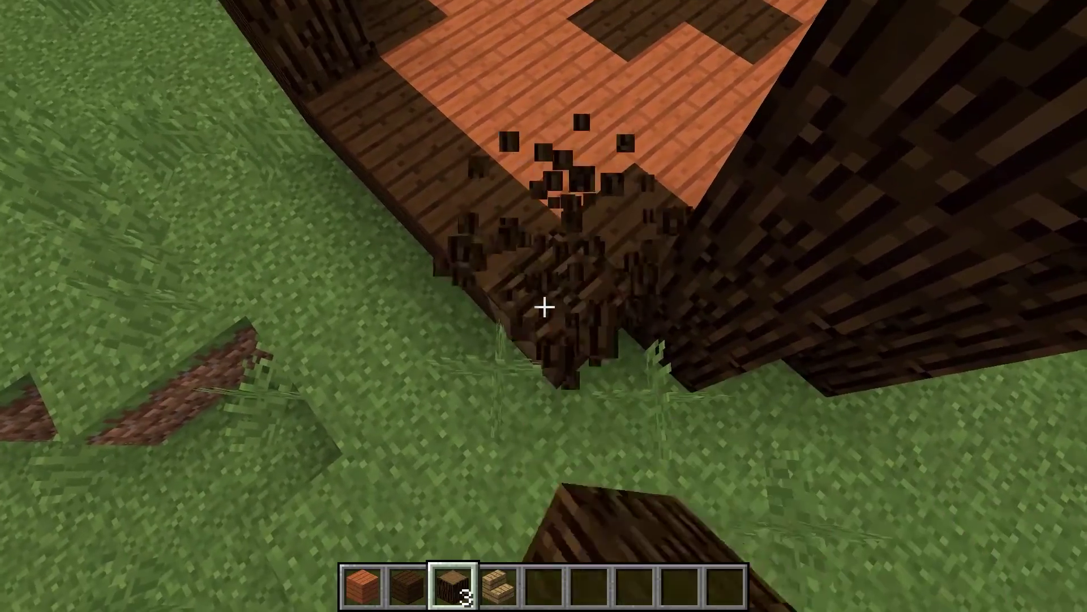
right_click(544, 307)
scroll(544, 307, "down", 1)
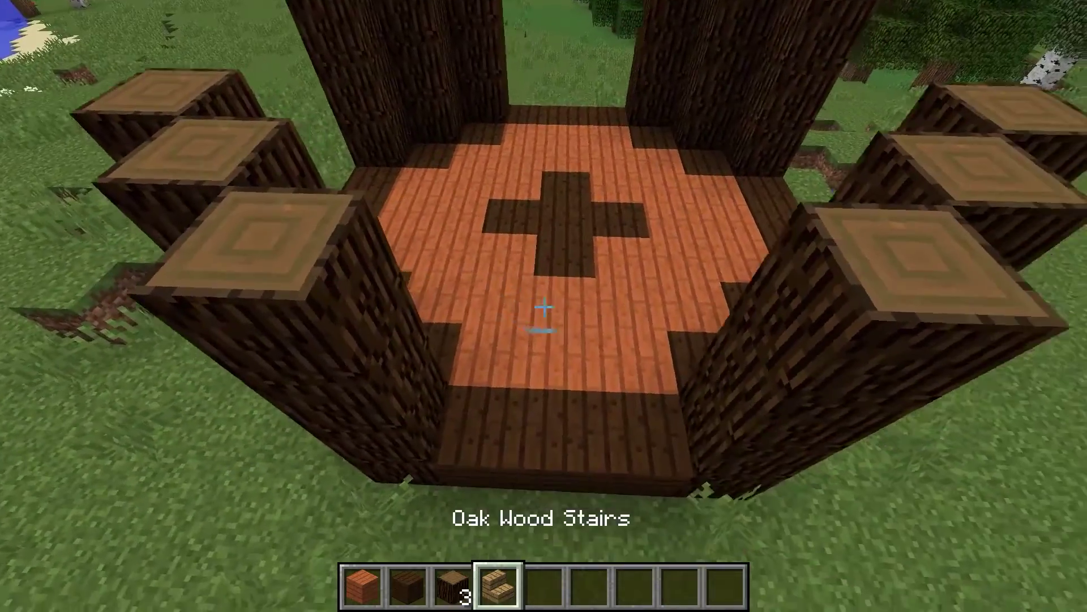
scroll(544, 307, "up", 3)
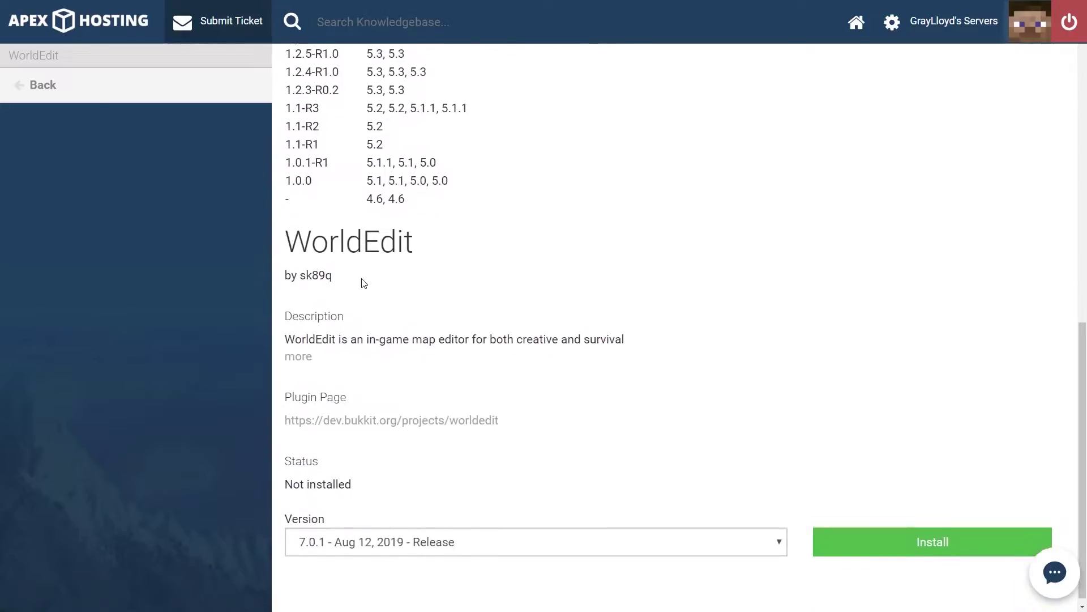
- Choose WorldEdit version 6.1.9 - Aug 04, 2018 on the plugin page
scroll(365, 283, "up", 1)
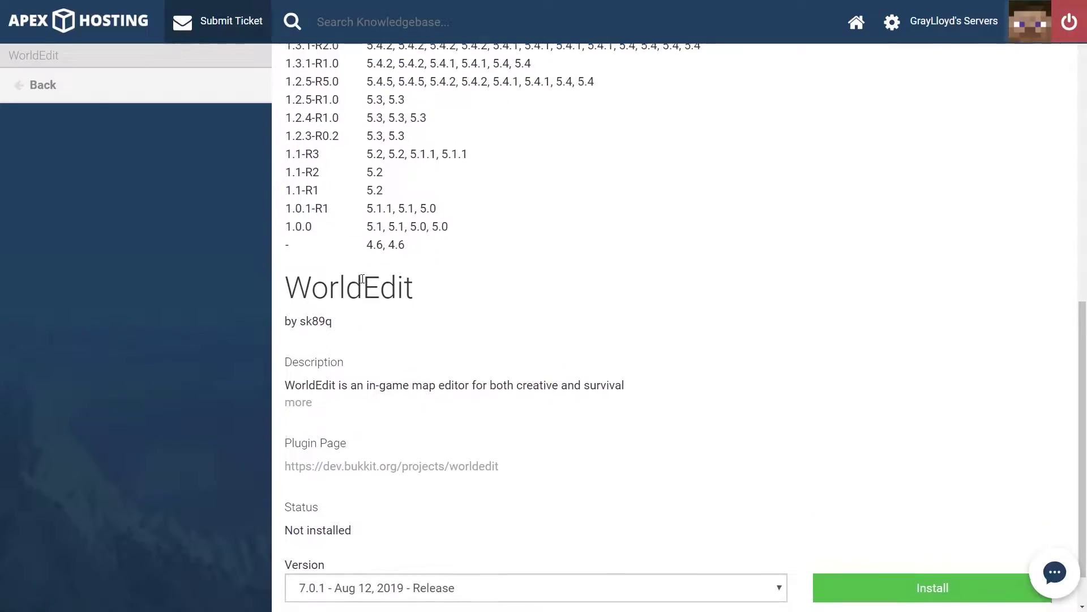
scroll(397, 363, "down", 1)
scroll(419, 447, "up", 5)
scroll(418, 447, "up", 8)
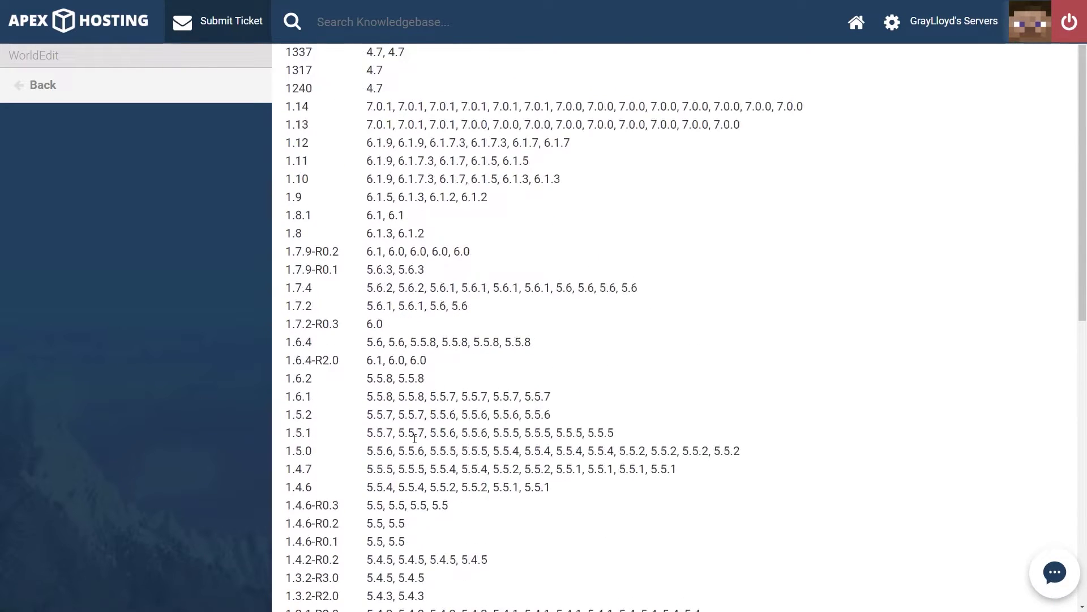
scroll(413, 438, "down", 12)
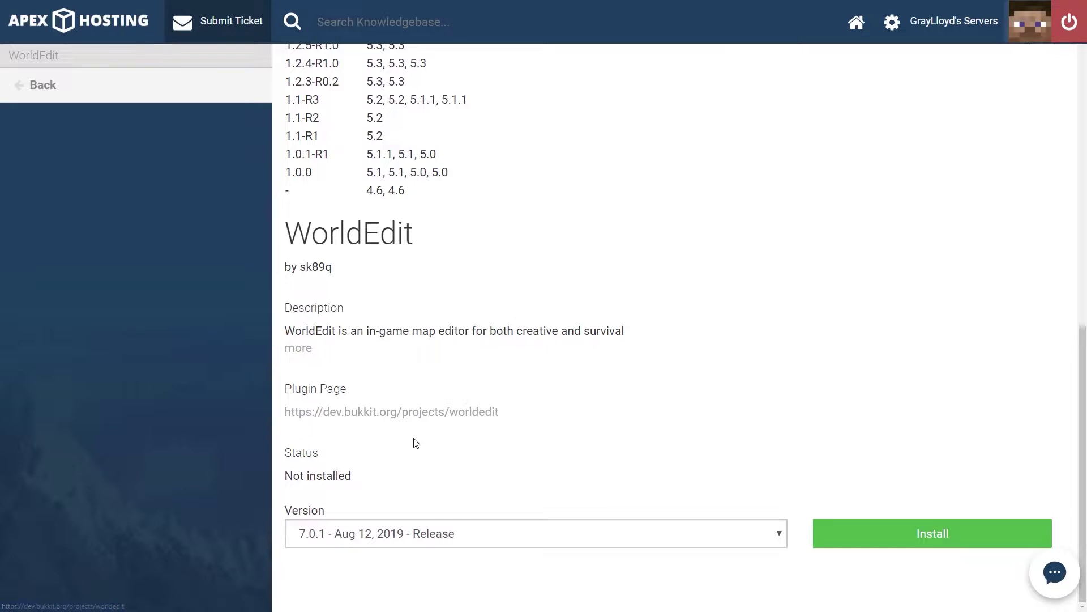
scroll(414, 441, "up", 12)
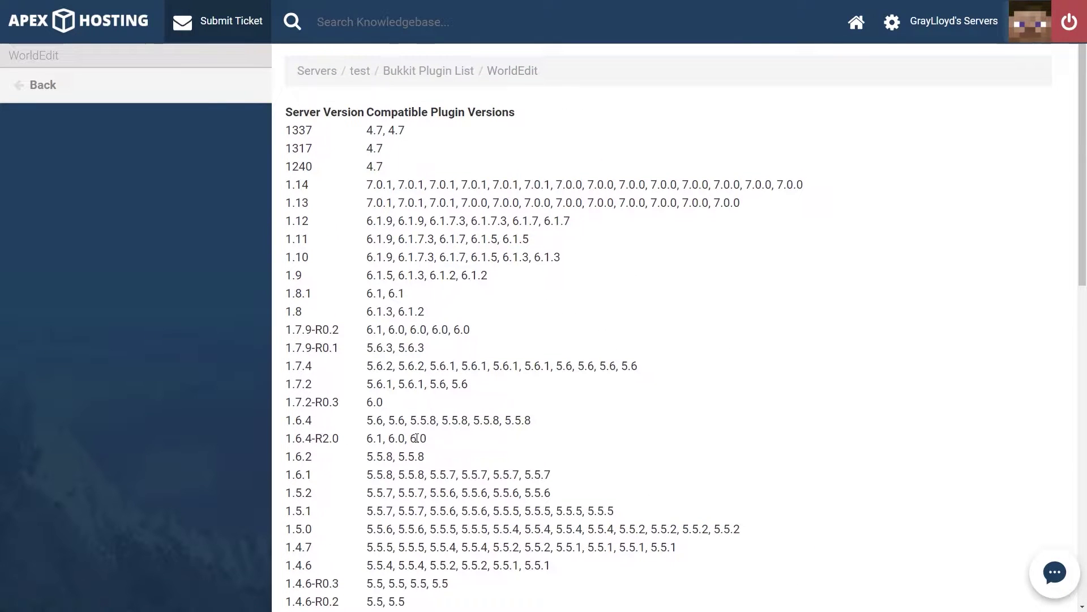
scroll(416, 438, "down", 12)
scroll(417, 443, "down", 1)
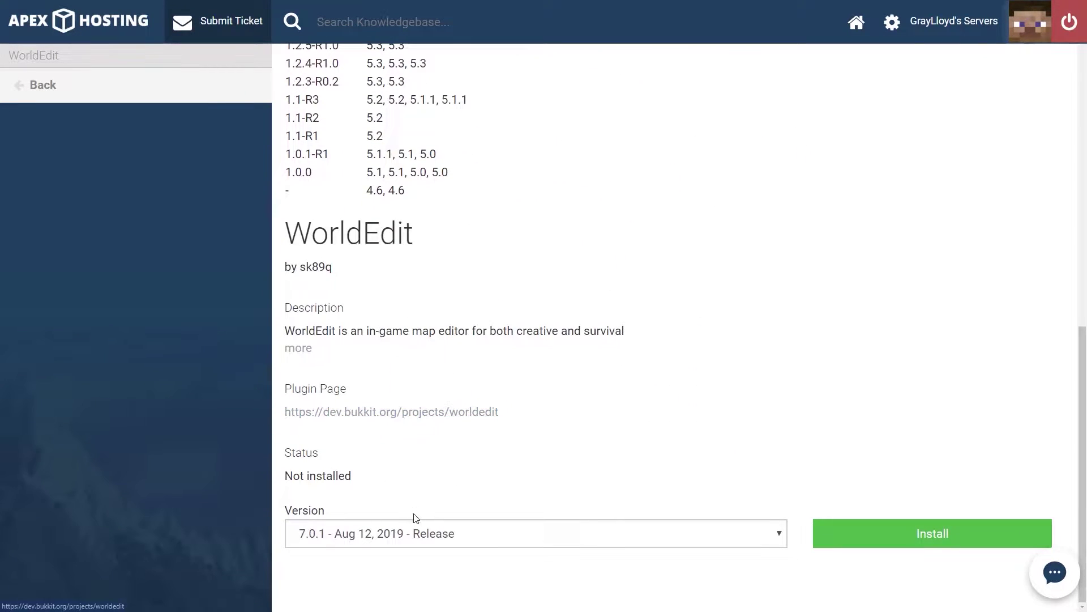
left_click(416, 524)
scroll(402, 504, "down", 1)
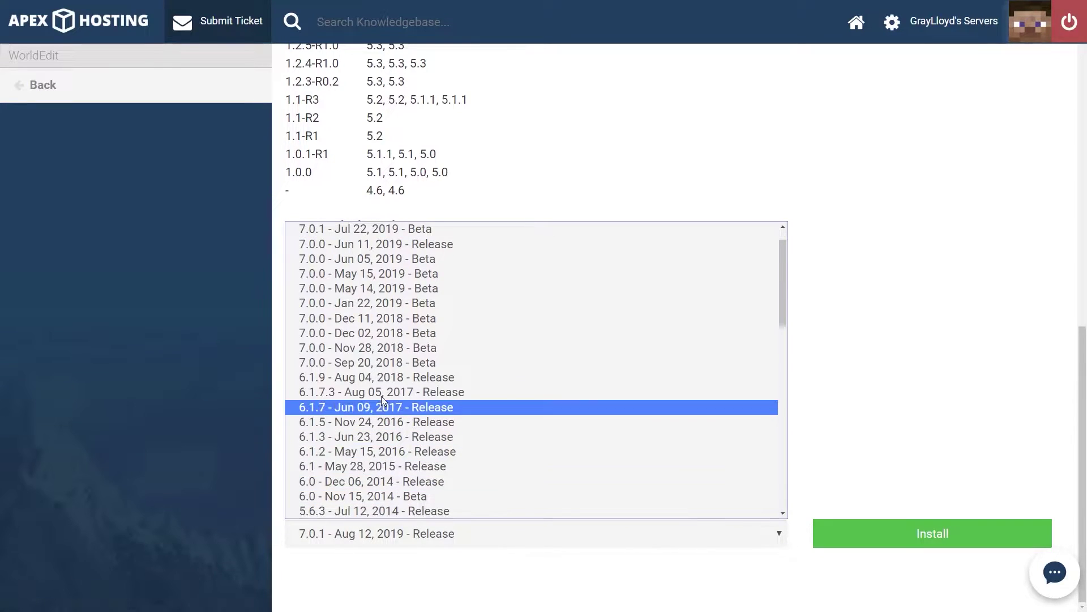
left_click(382, 379)
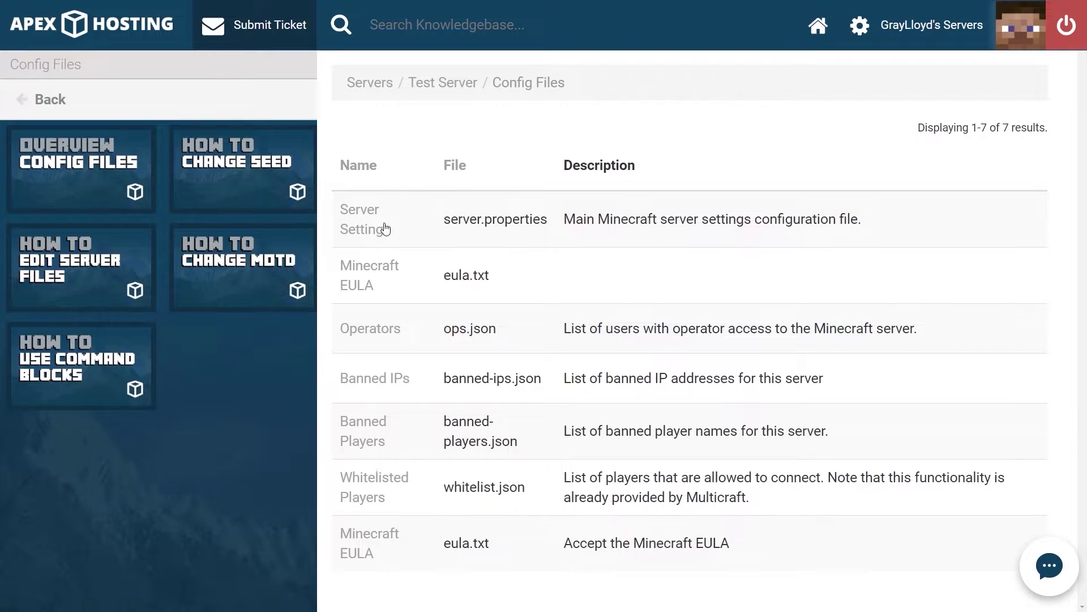
- Set Server Settings' Op Permission Level to Player ban/kick/opcommands and save the config file
left_click(375, 231)
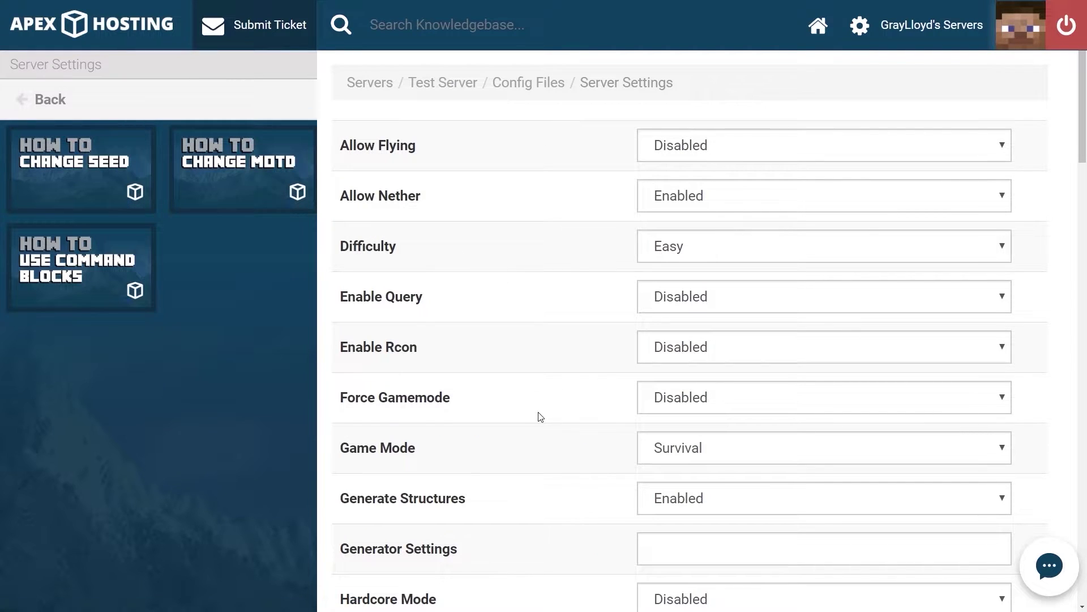
scroll(777, 426, "down", 15)
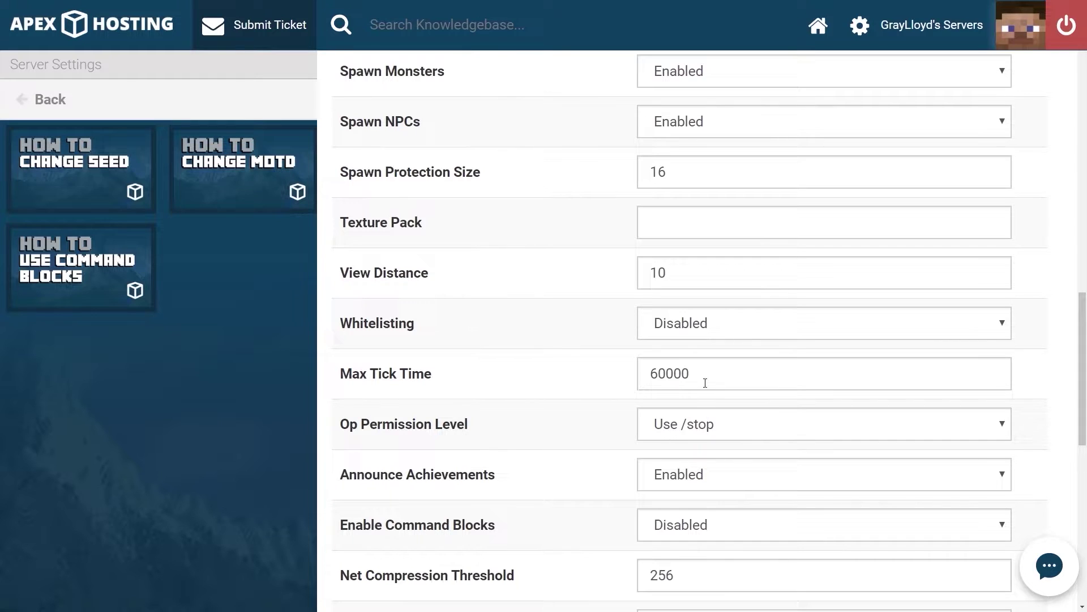
left_click(756, 427)
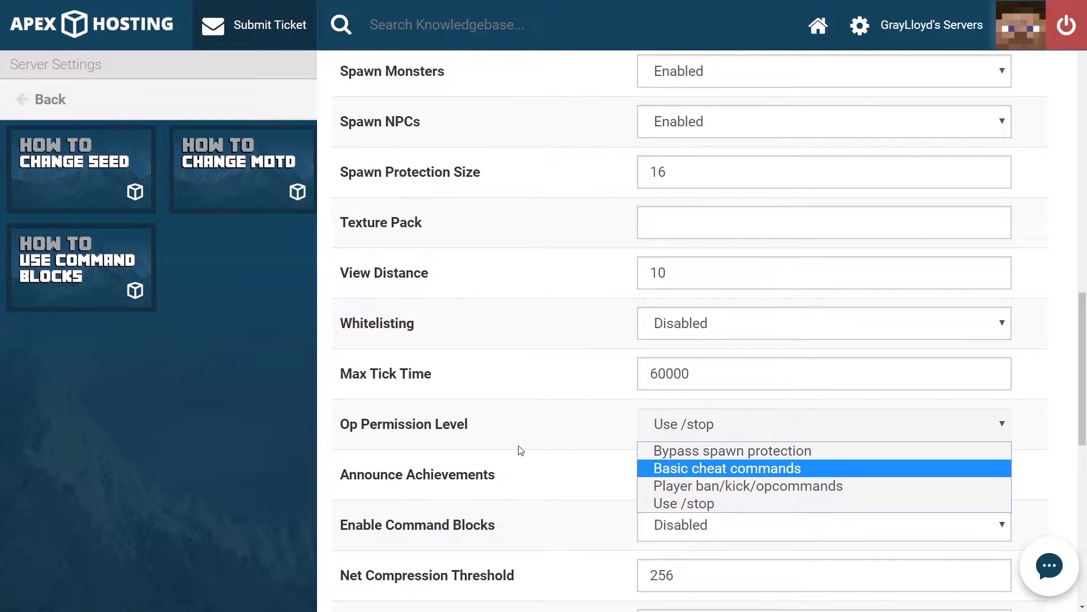
left_click(730, 483)
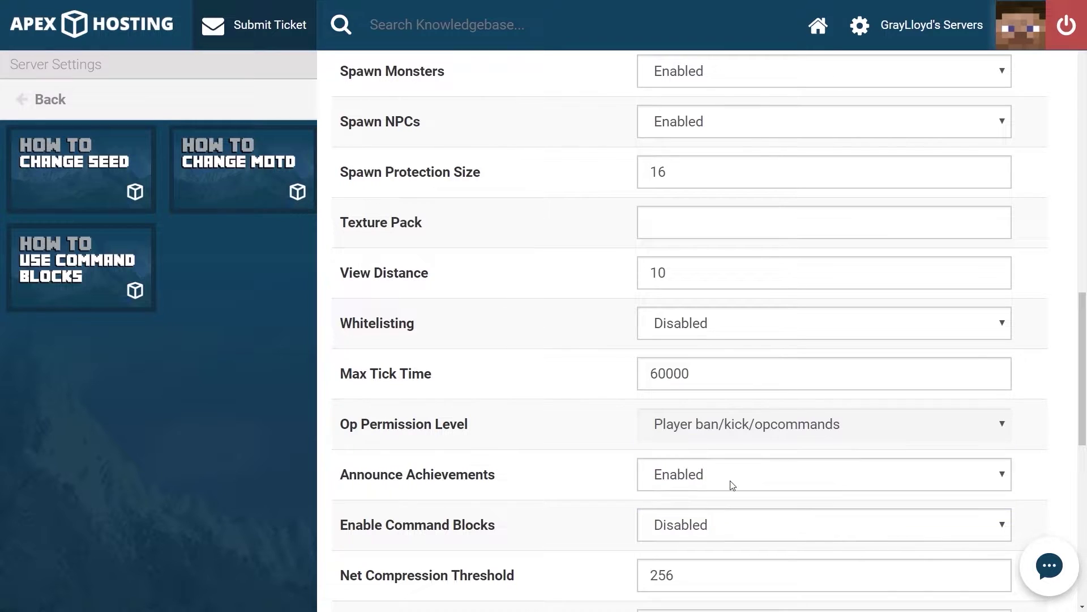
scroll(582, 460, "down", 9)
scroll(582, 461, "down", 2)
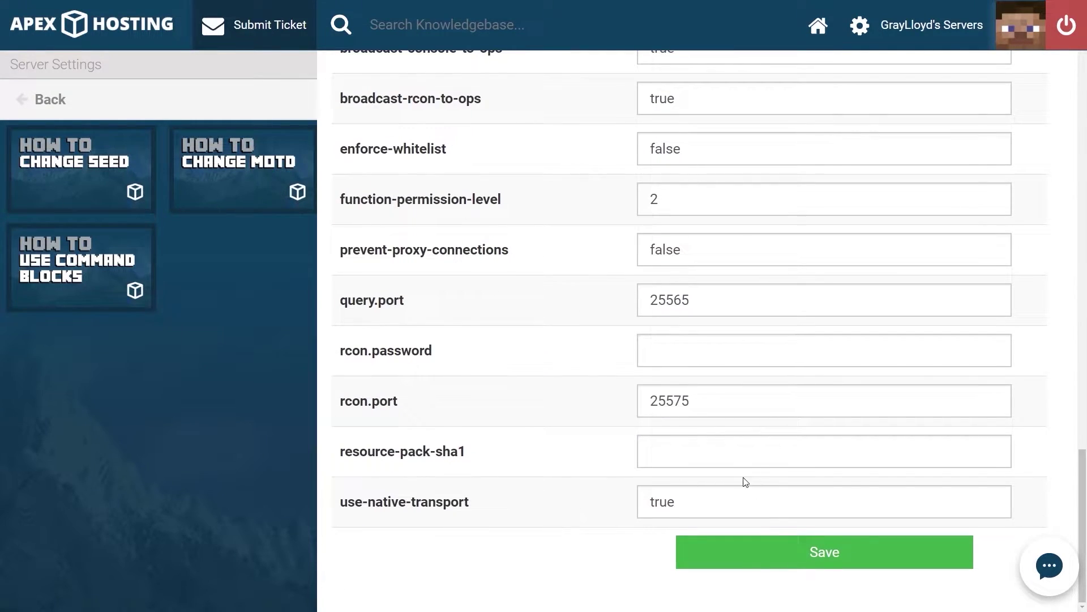
left_click(758, 549)
left_click_drag(534, 170, 346, 160)
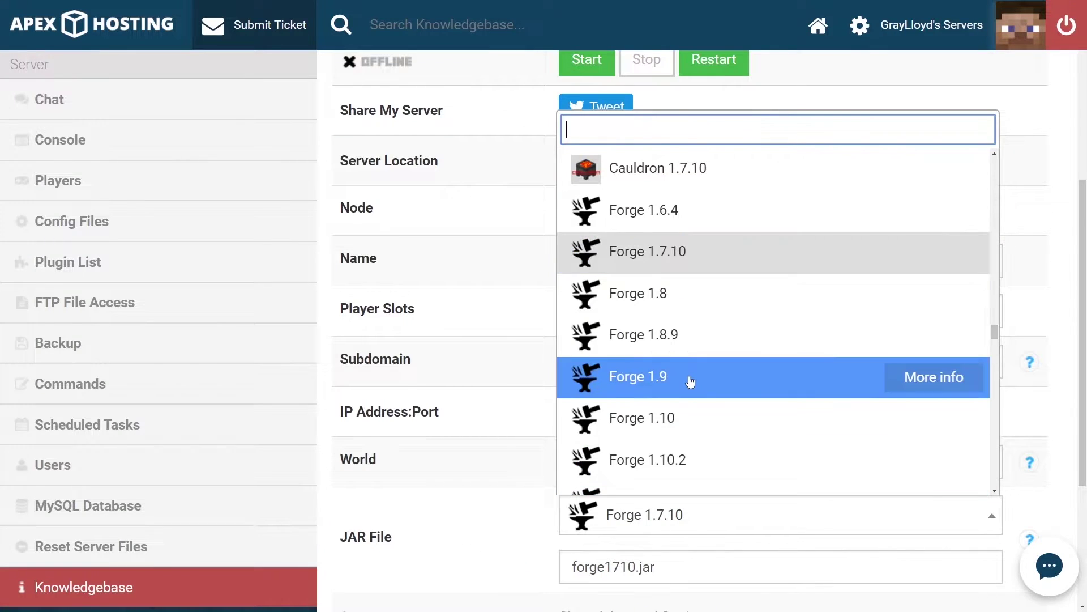
scroll(690, 381, "down", 9)
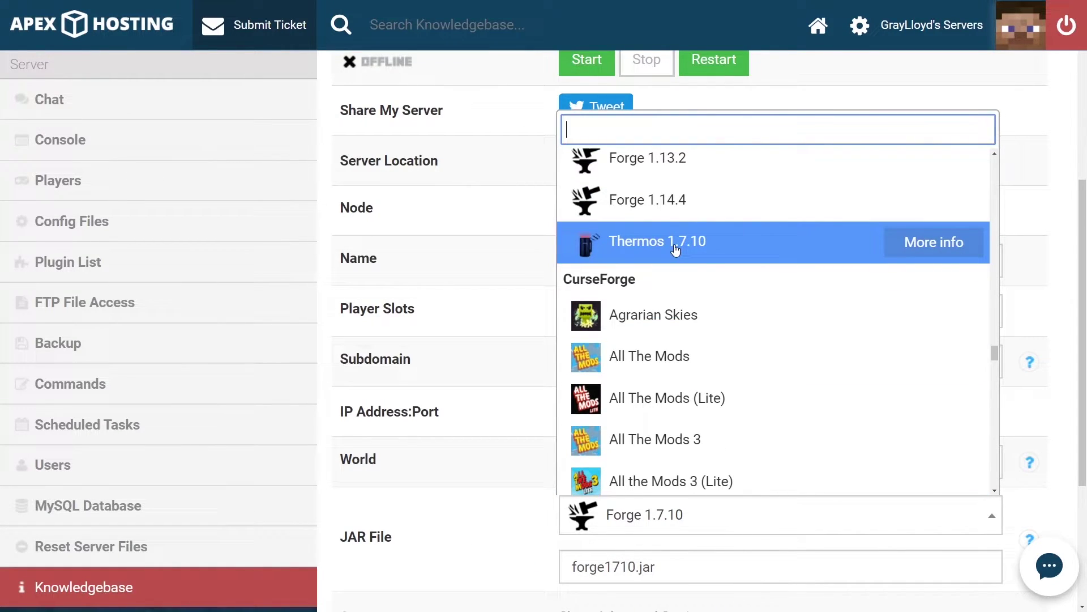
- Search 'ther' and pick Thermos 1.7.10 as the server JAR file
type("ther")
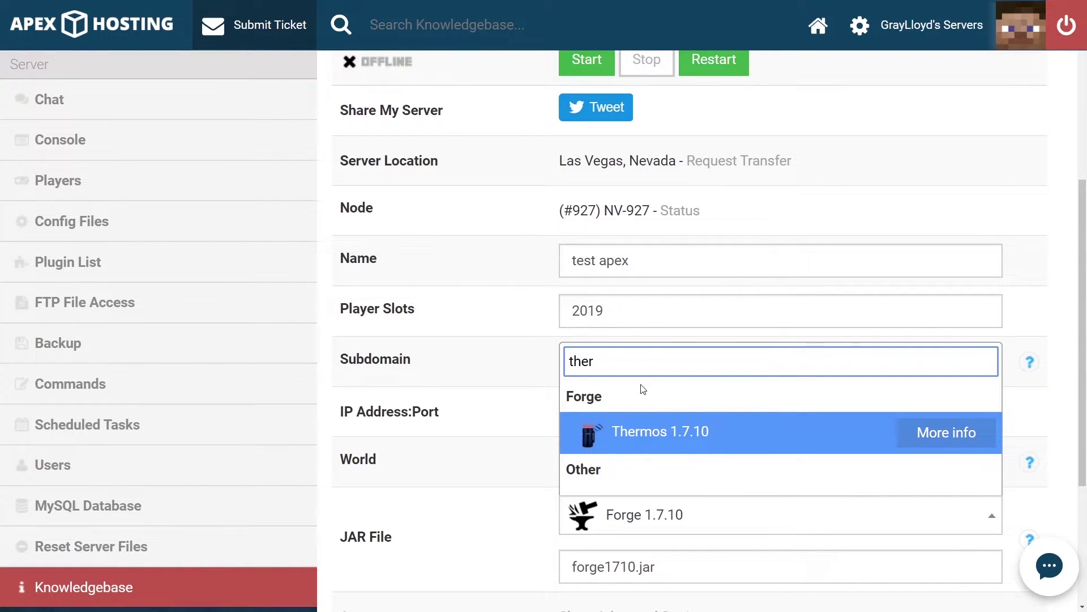
left_click(615, 428)
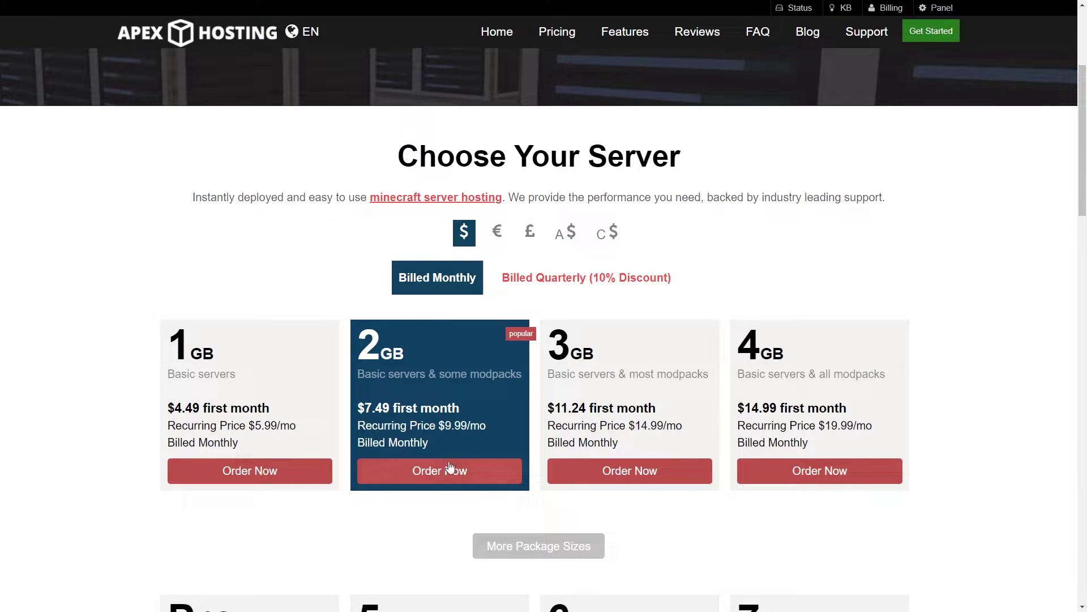
- Start a 2GB plan order and tick the Plugin Installation addon
left_click(430, 473)
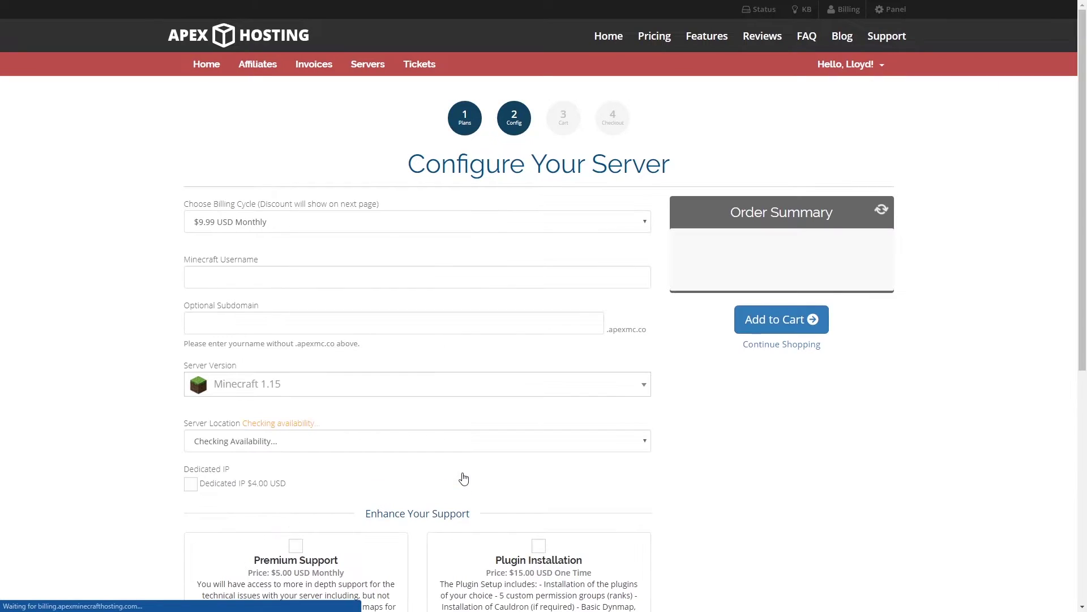
scroll(290, 296, "down", 2)
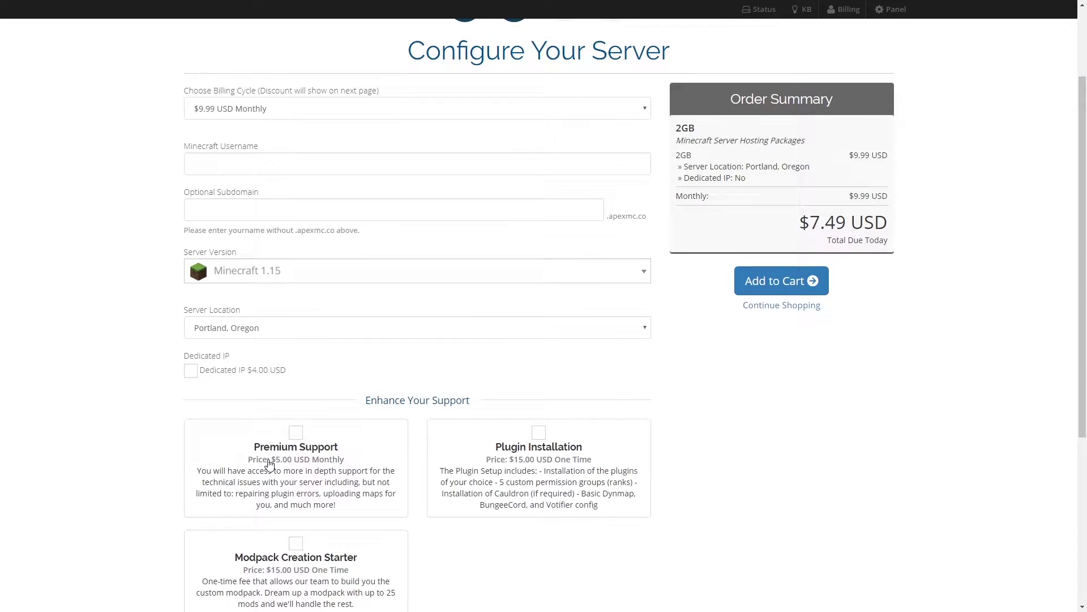
scroll(269, 463, "down", 2)
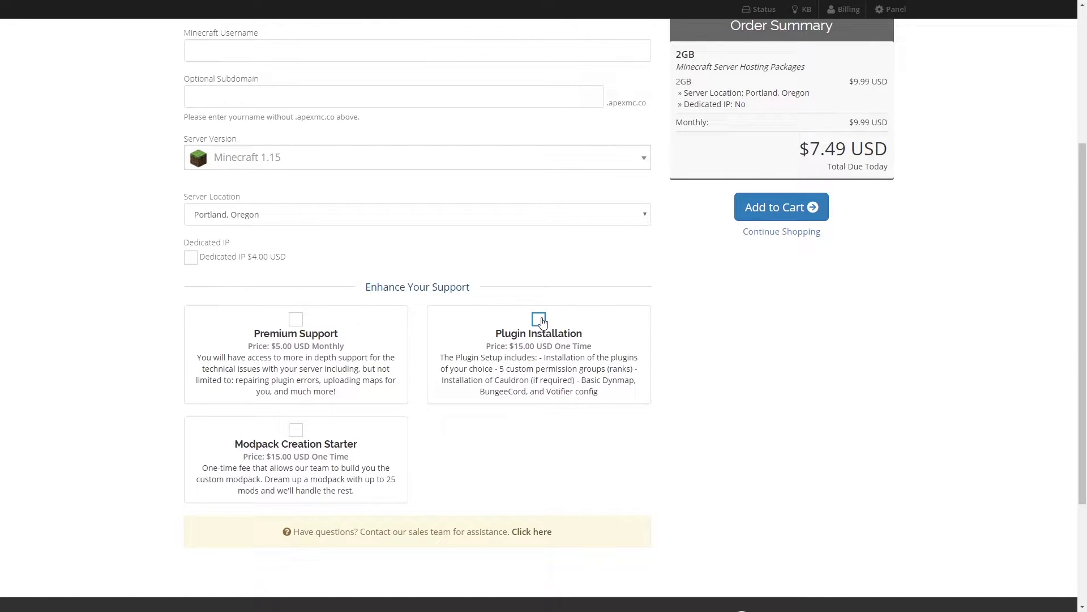
left_click(540, 321)
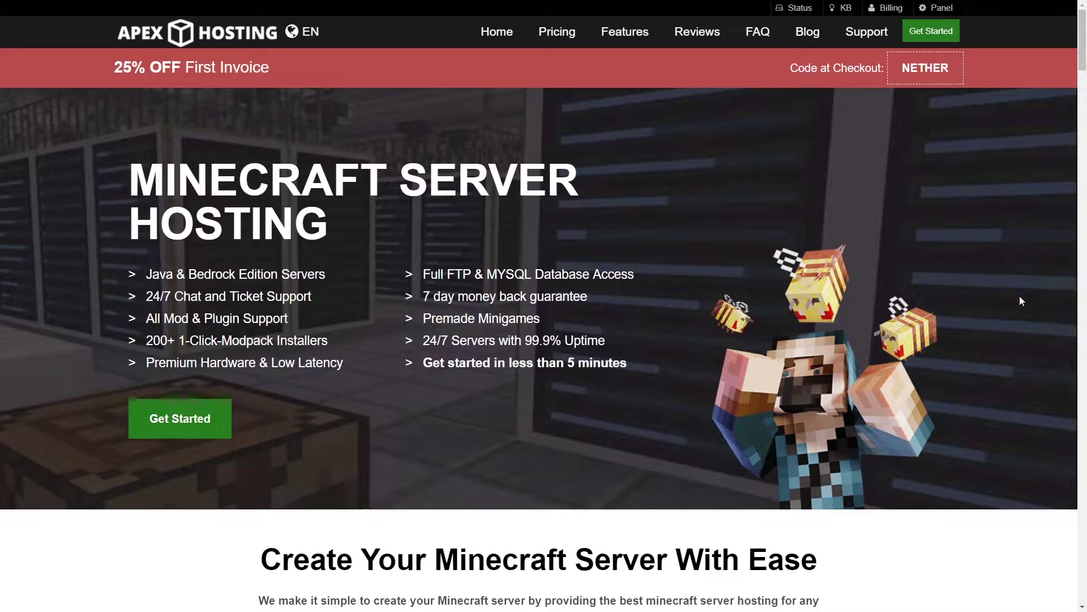
- From the client area's product addons, order the Plugin Installation addon
left_click(889, 9)
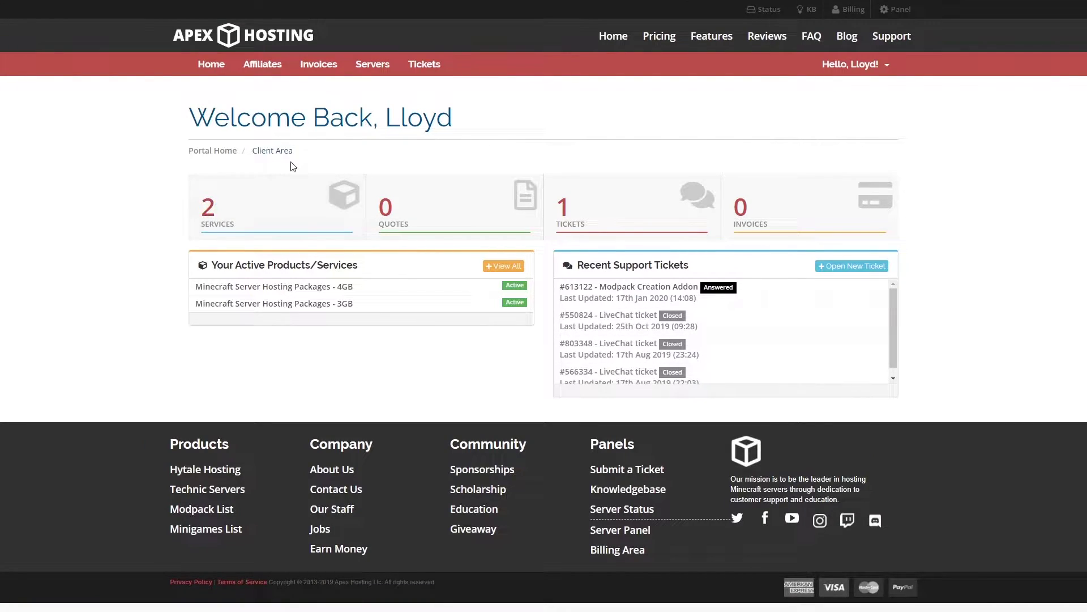
left_click(235, 209)
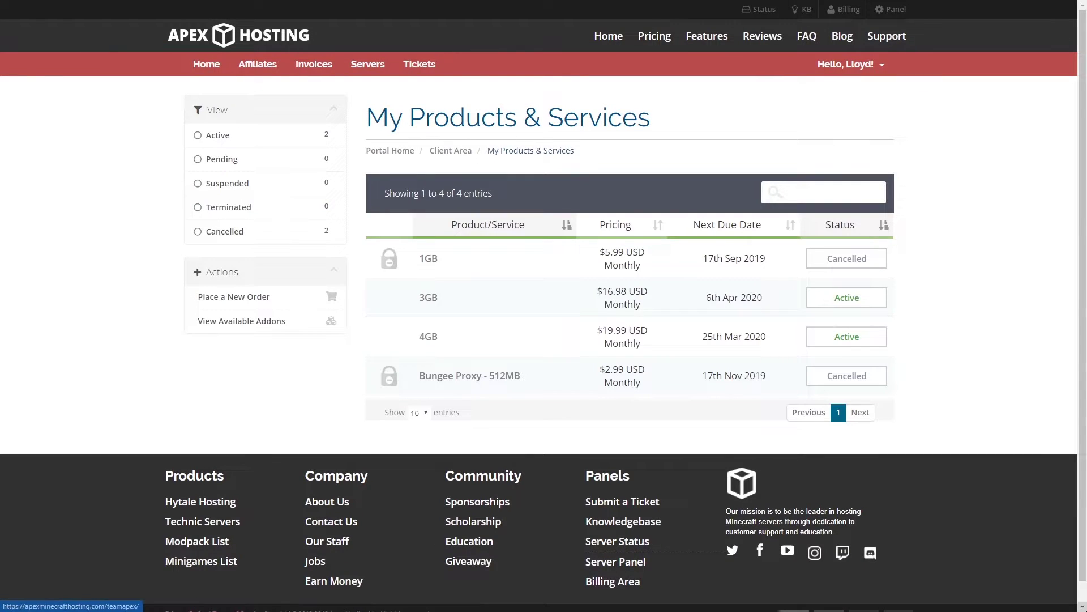
left_click(243, 321)
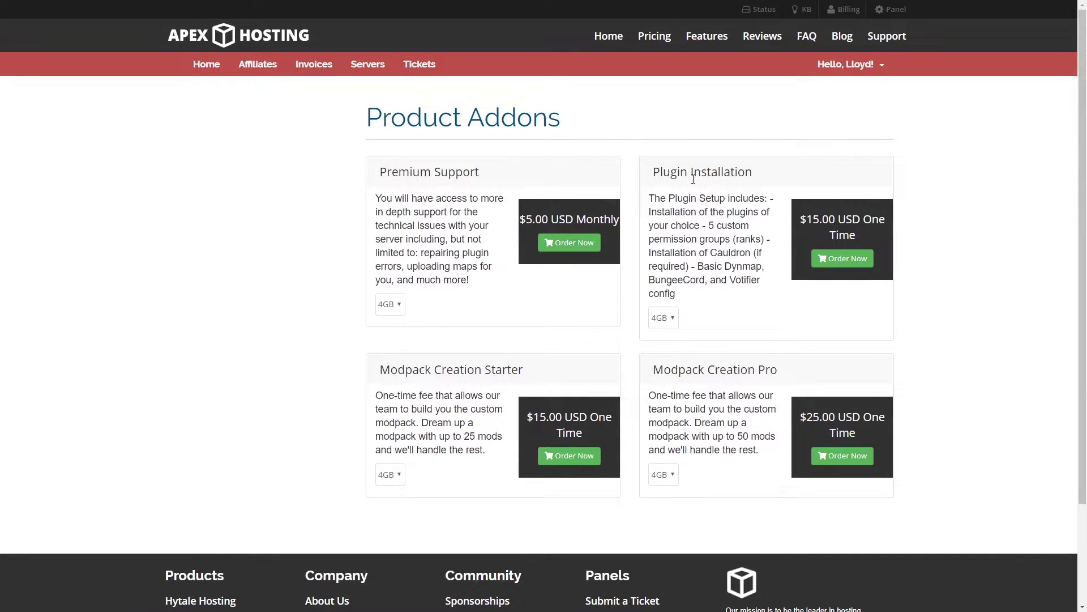
left_click(844, 260)
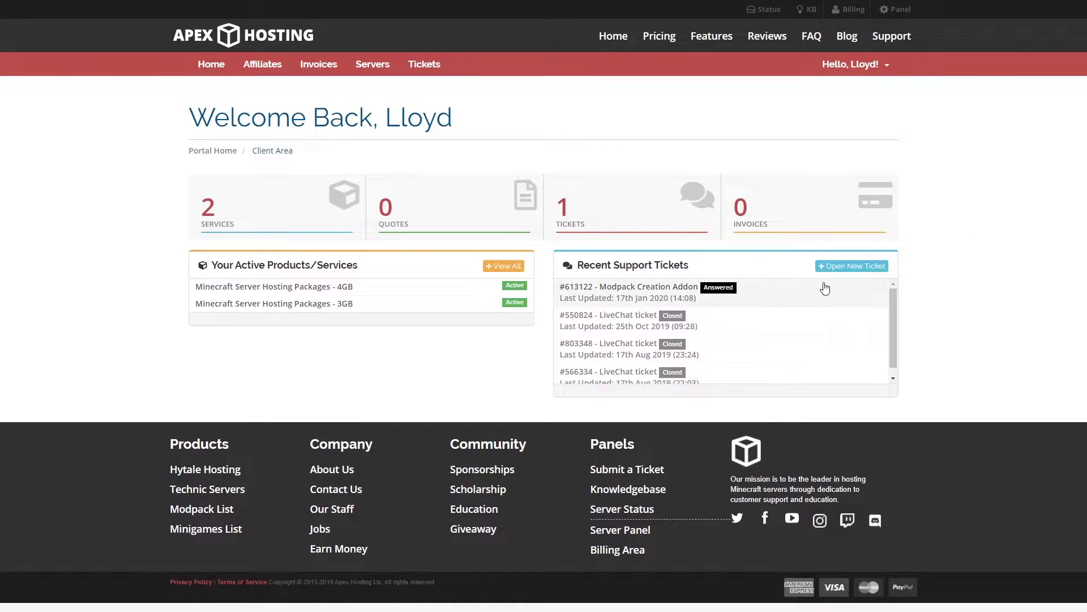
- Open a new support ticket in the Plugin Installation Addon department
left_click(611, 200)
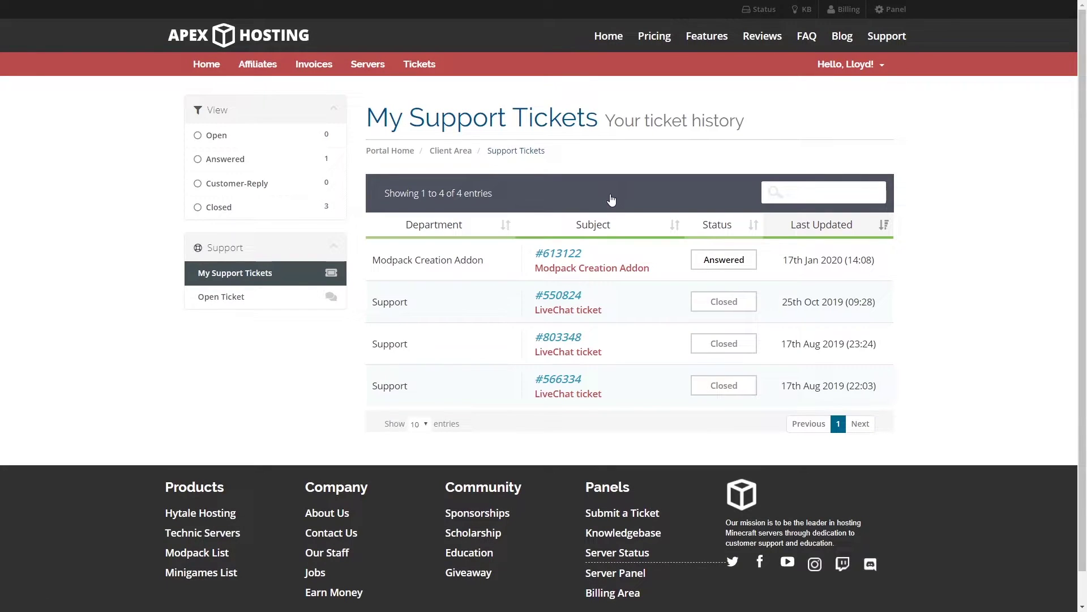
left_click(306, 298)
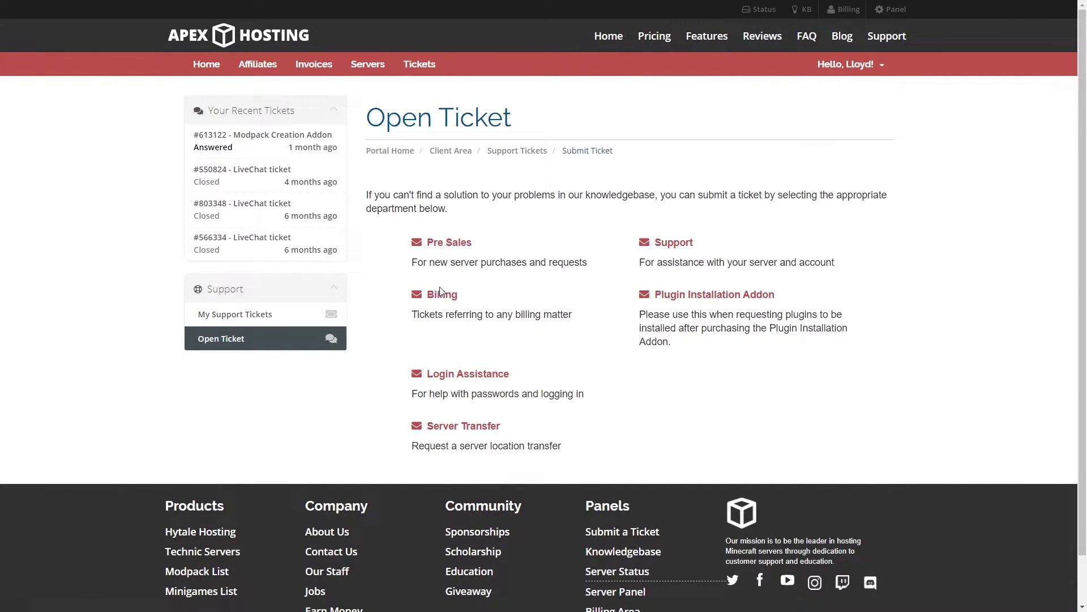
left_click(732, 298)
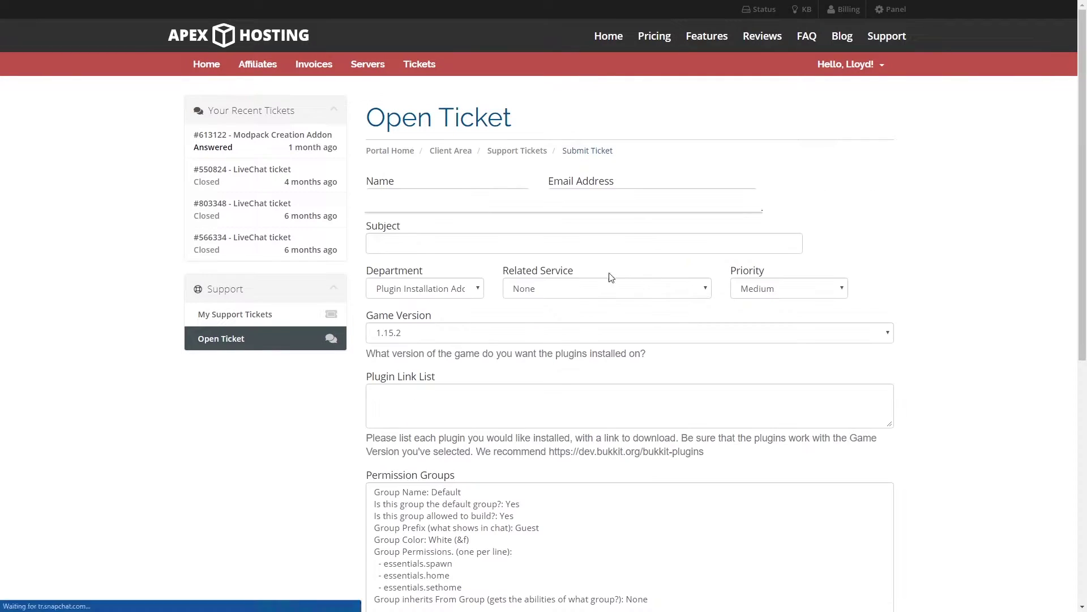
- Set the ticket's Game Version to 1.12.2
left_click(419, 332)
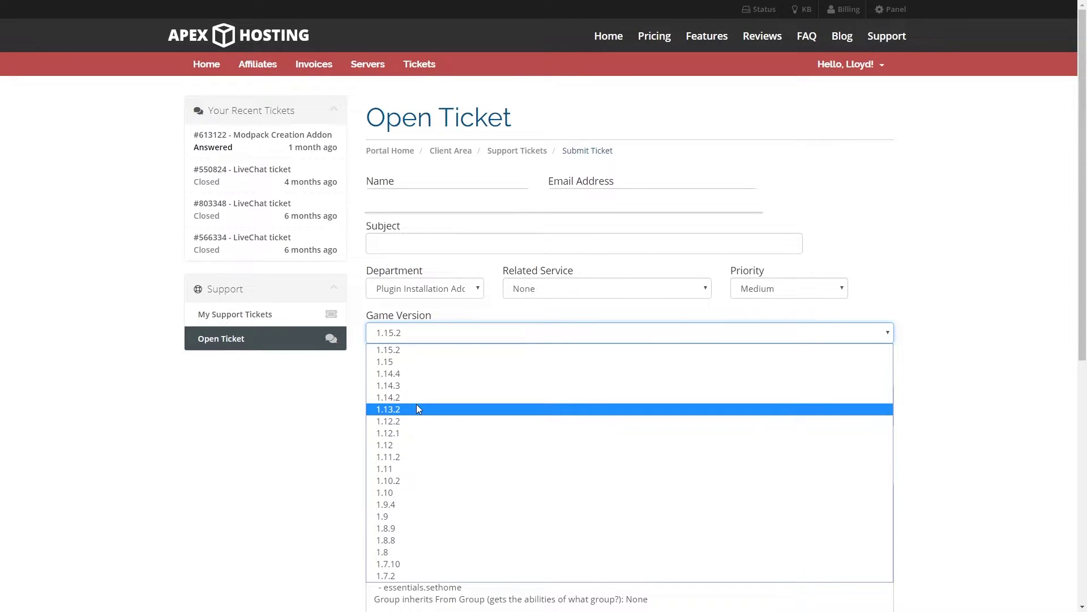
left_click(410, 422)
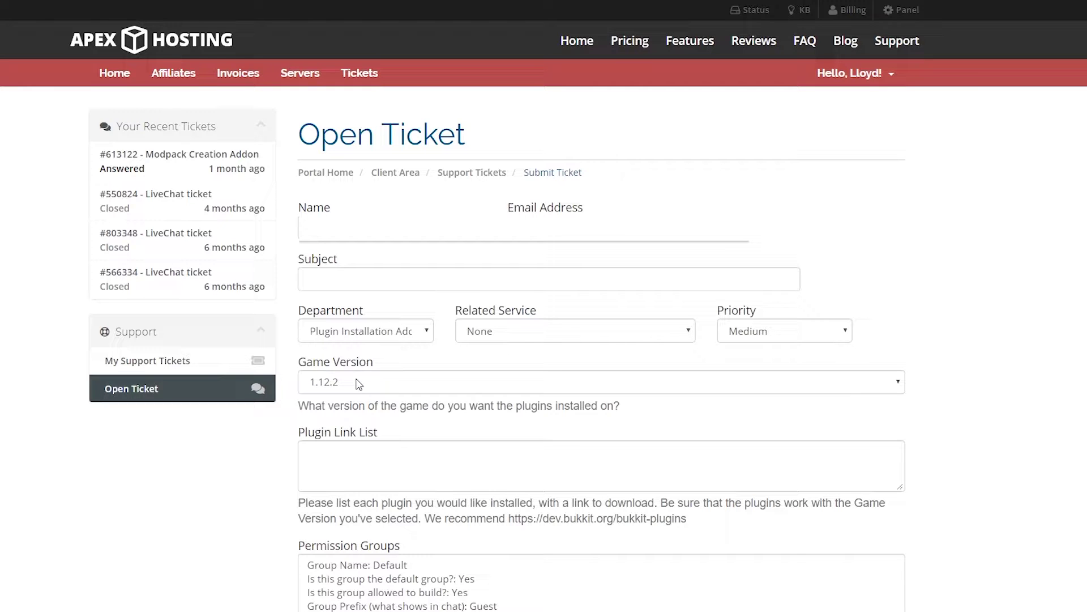
left_click(396, 454)
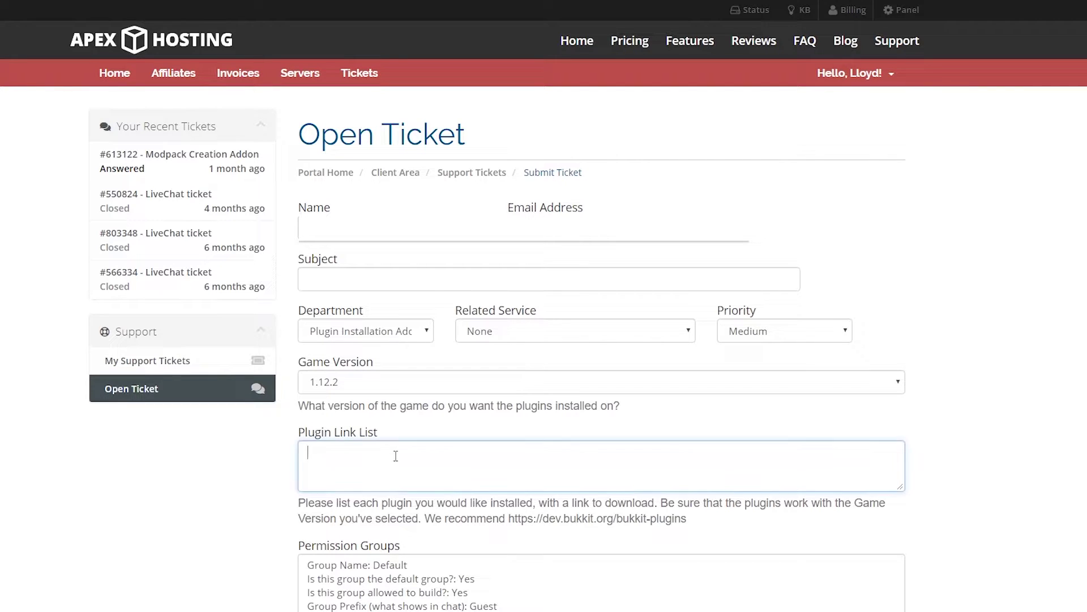
left_click(272, 460)
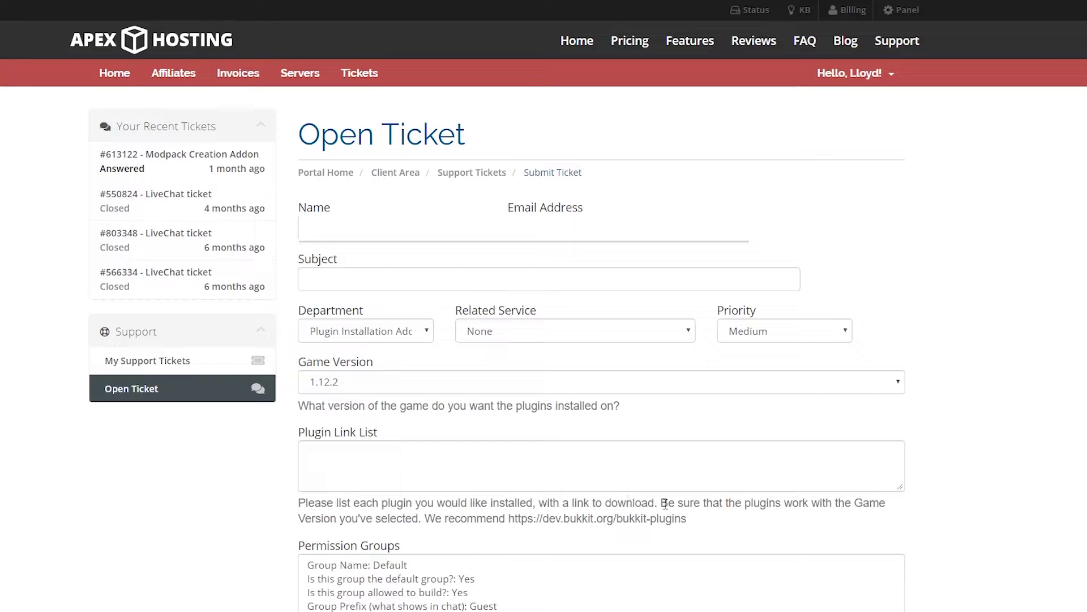
left_click_drag(708, 524, 299, 522)
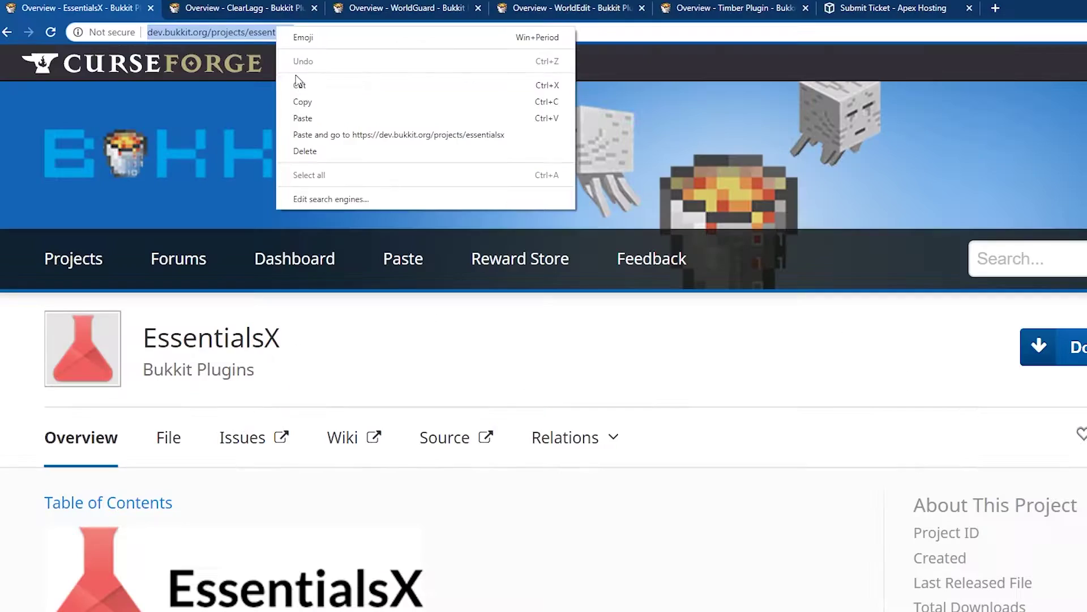
- Paste the EssentialsX and ClearLagg Bukkit page links on separate lines of Plugin Link List
left_click(309, 100)
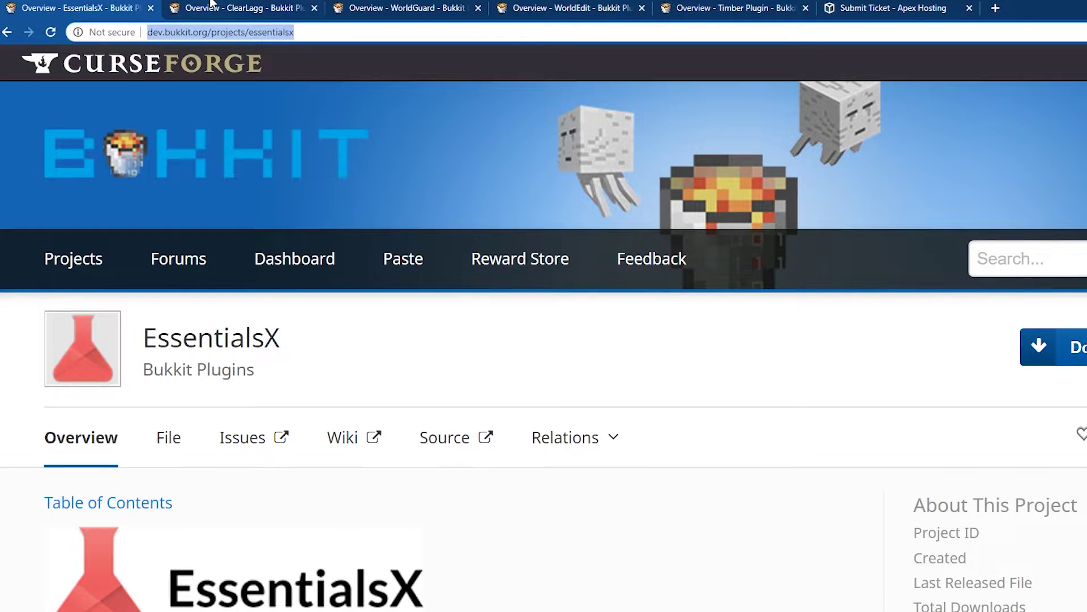
left_click(933, 7)
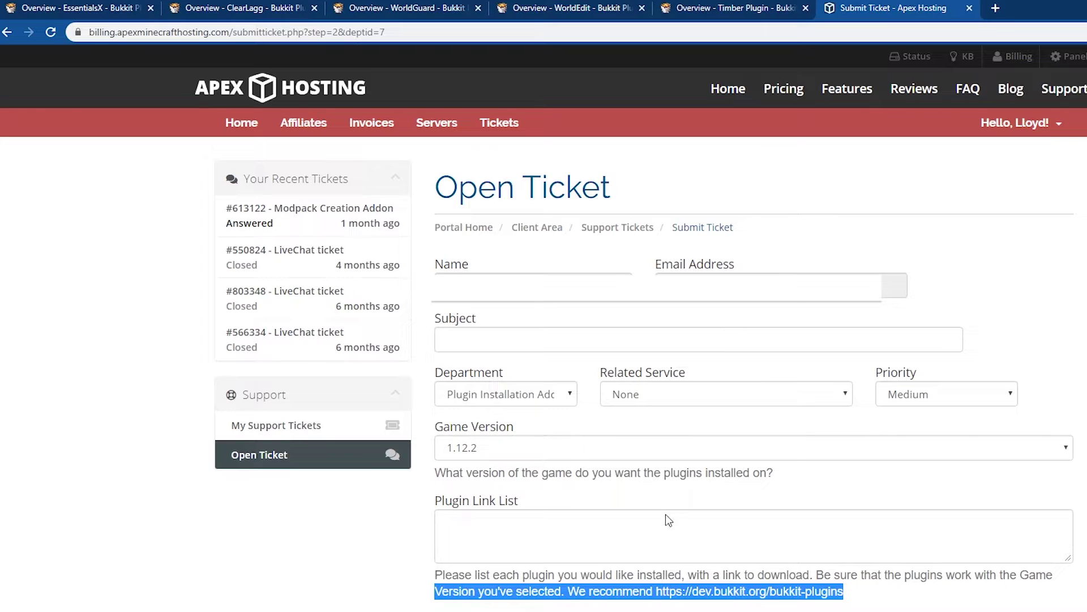
left_click(591, 533)
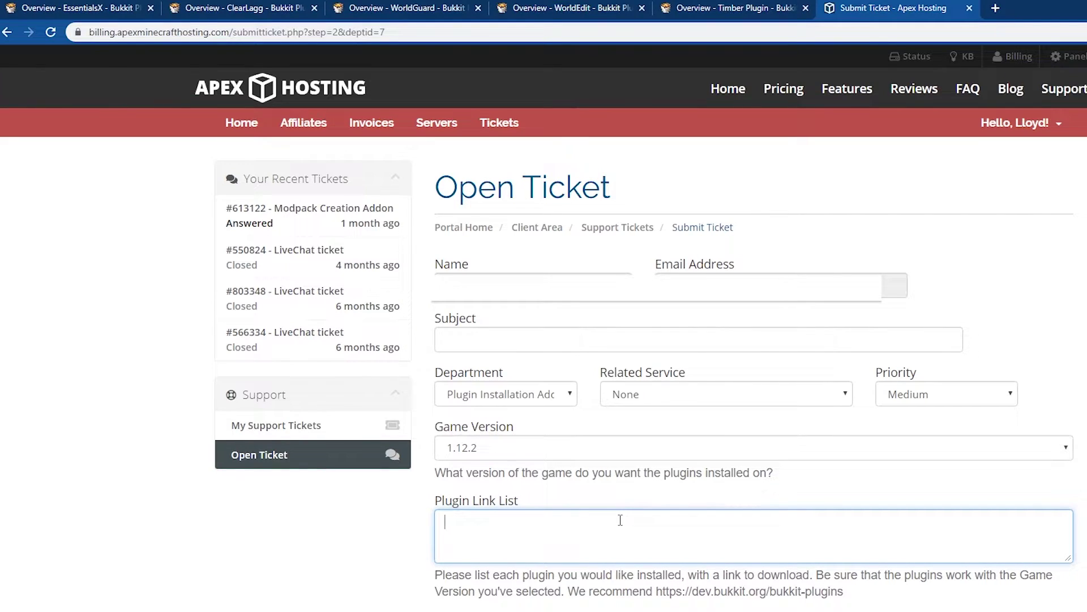
key("ctrl+v")
left_click(244, 8)
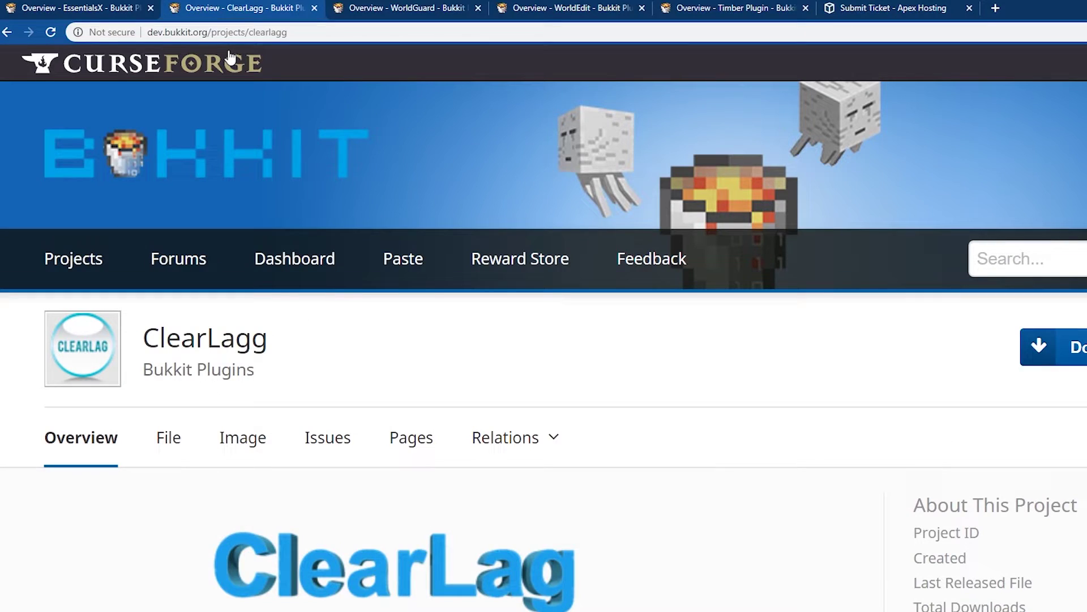
left_click(257, 32)
right_click(258, 32)
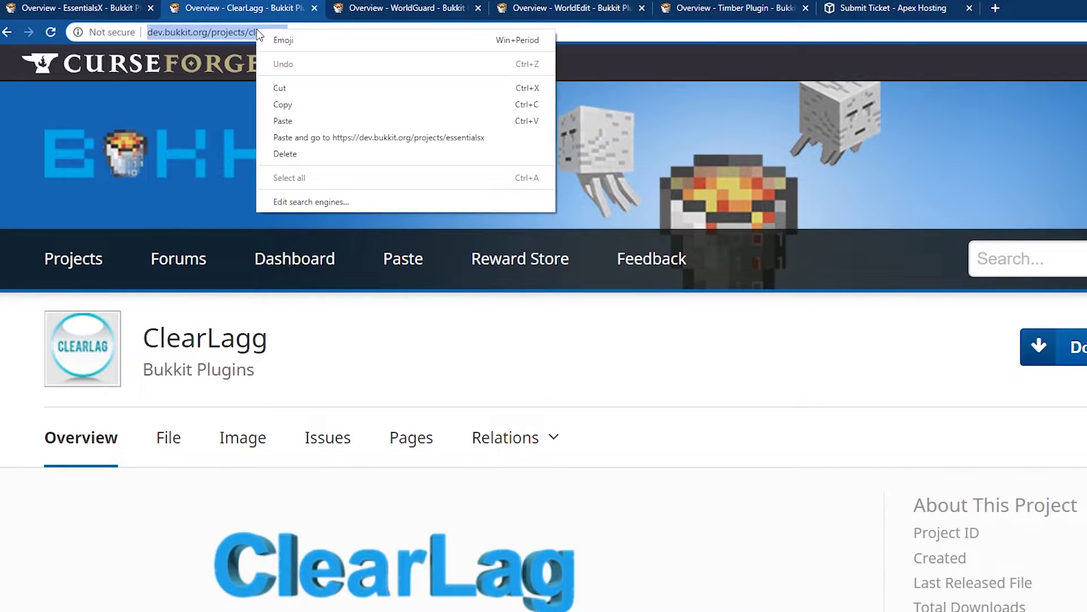
left_click(310, 105)
left_click(872, 7)
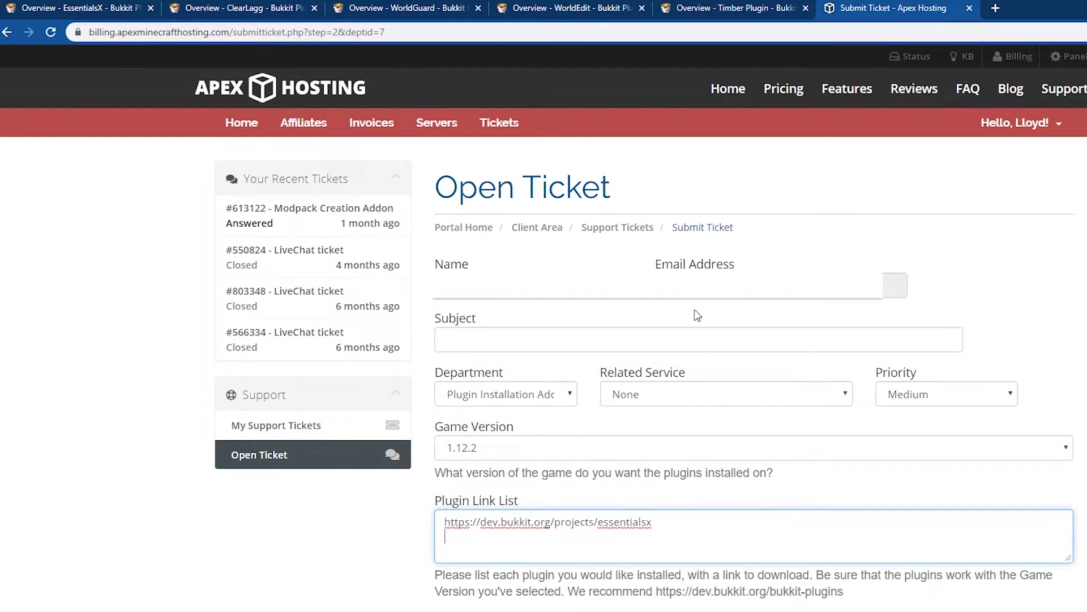
left_click(678, 527)
key("Return")
key("ctrl+v")
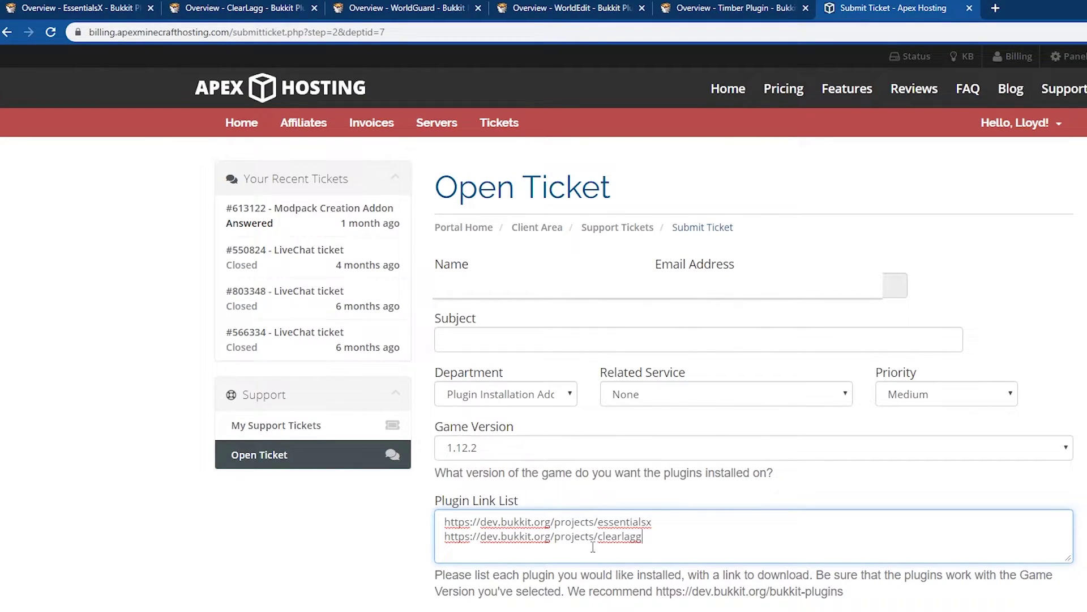
- Add the WorldGuard, WorldEdit and Timber Plugin links, each on its own line
left_click(407, 8)
left_click(239, 33)
right_click(239, 33)
left_click(261, 112)
left_click(906, 8)
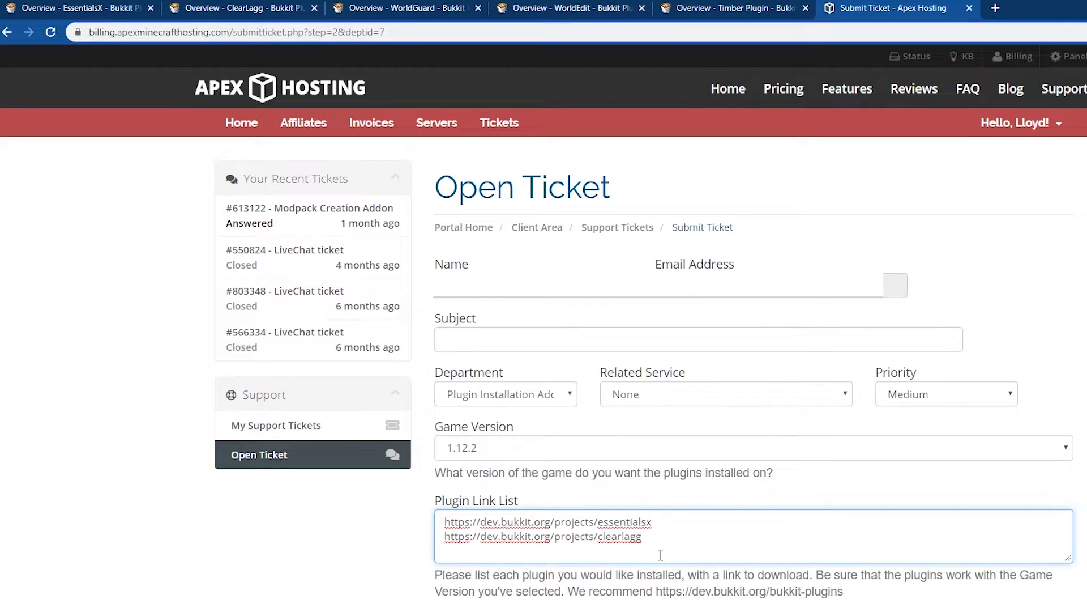
key("ctrl+v")
key("Return")
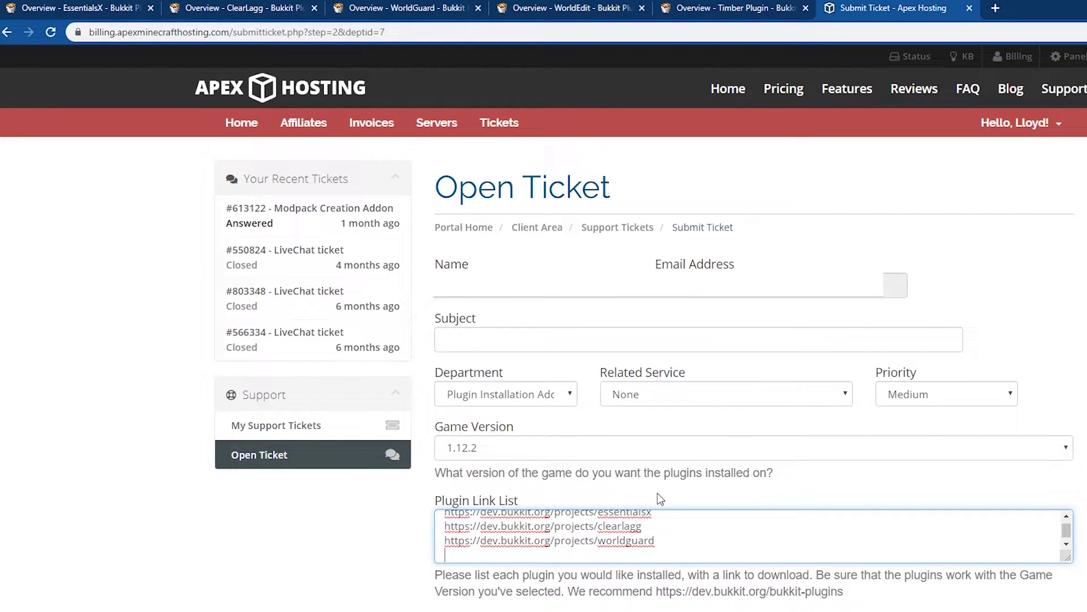
key("ctrl+v")
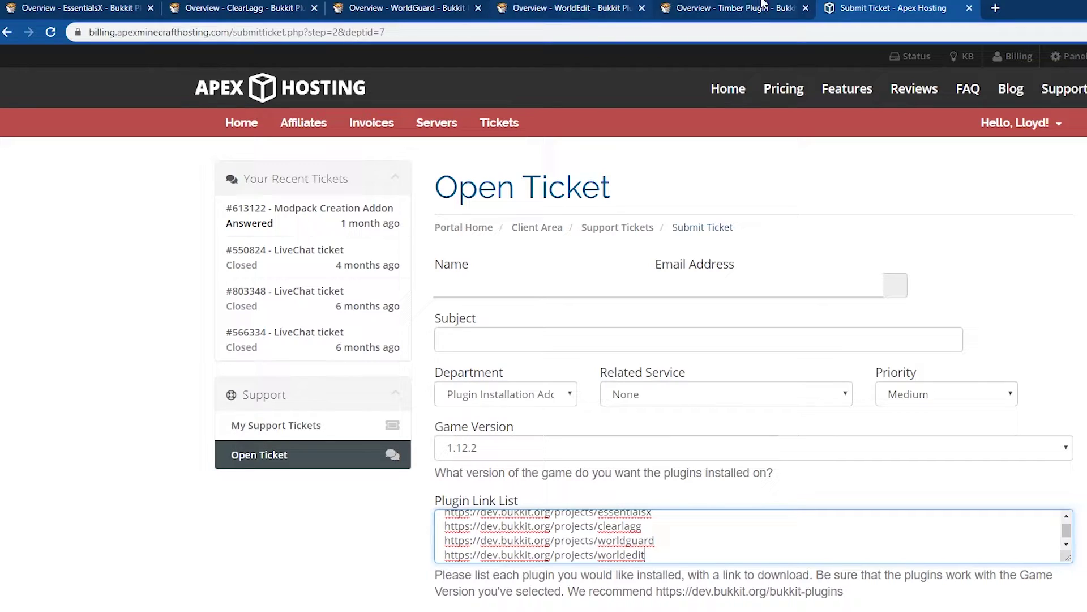
key("Return")
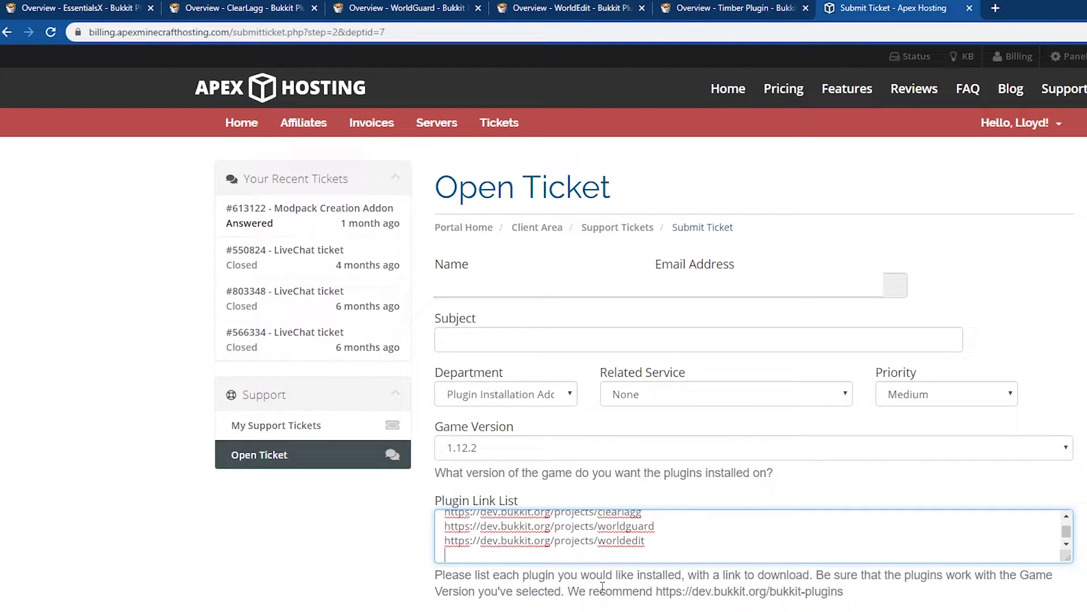
key("ctrl+v")
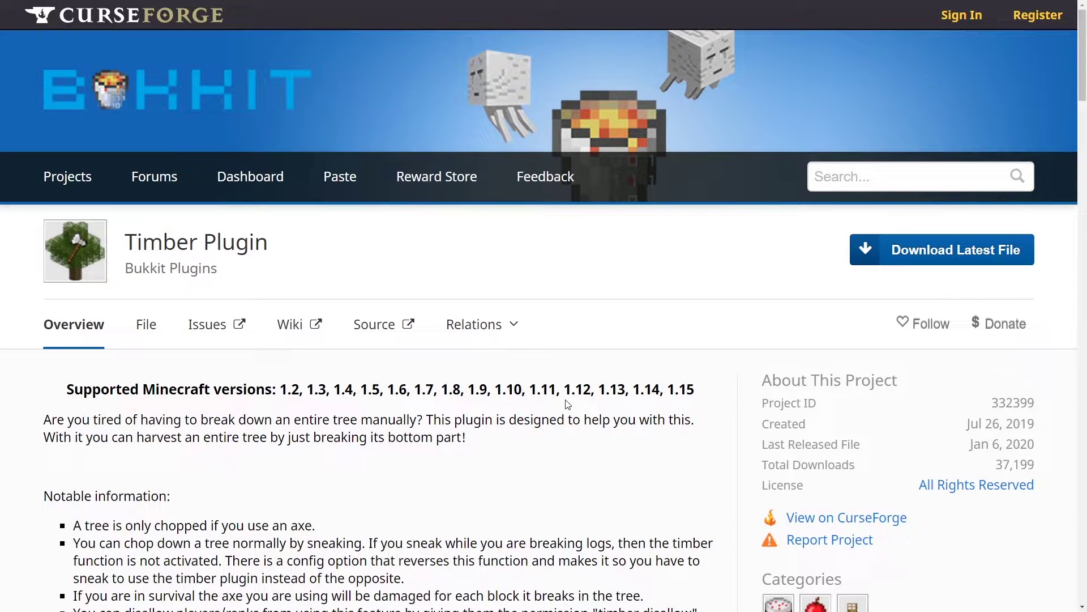
- Confirm Timber Plugin supports 1.12 and that WorldGuard depends on WorldEdit
left_click_drag(568, 405, 572, 422)
left_click(573, 422)
mouse_move(512, 323)
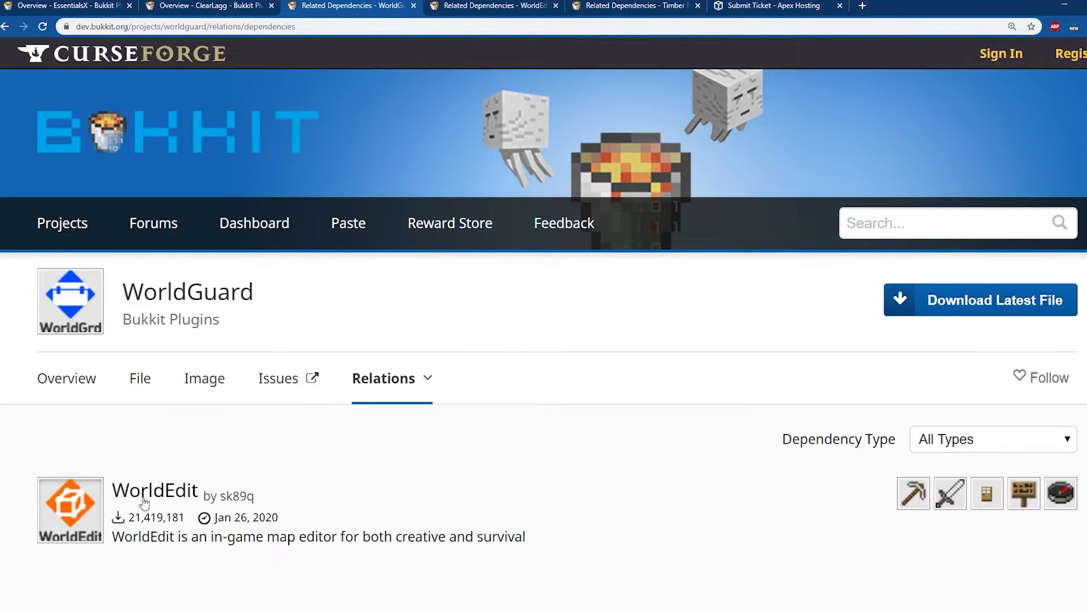
mouse_move(393, 371)
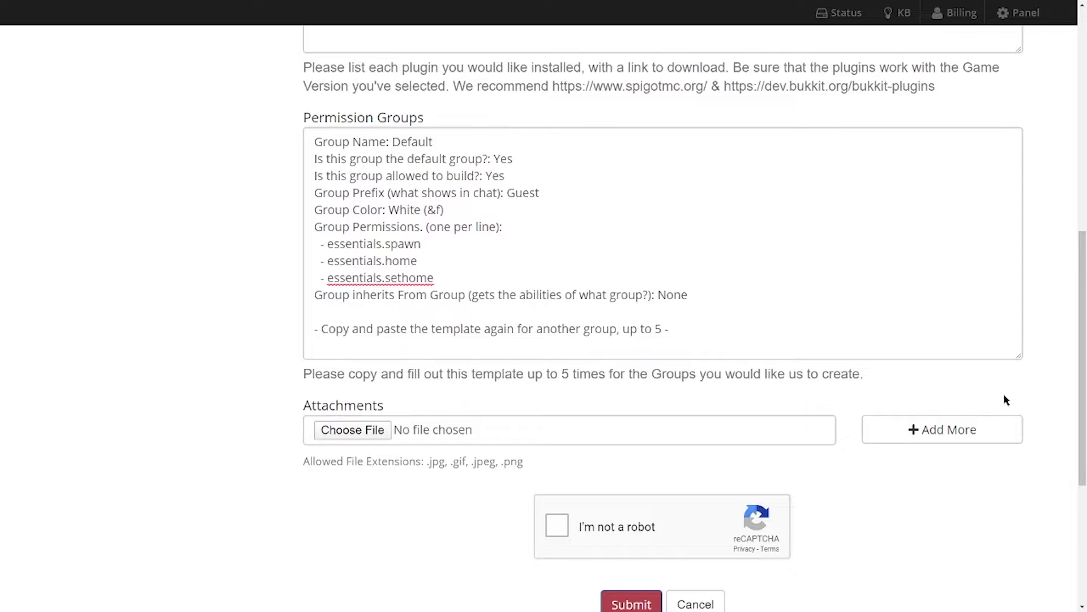
left_click(375, 243)
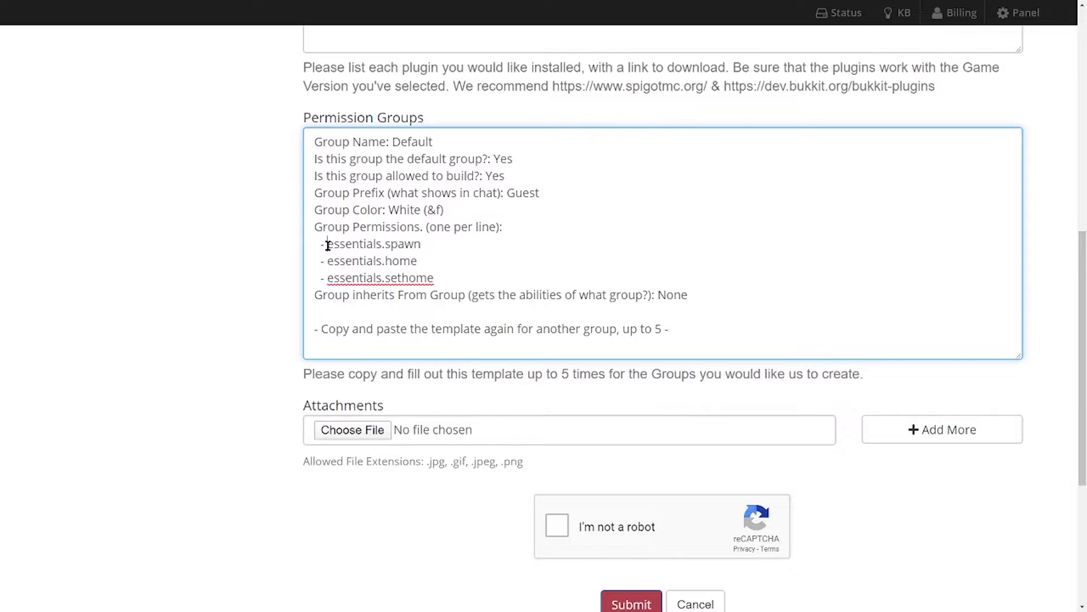
left_click_drag(326, 243, 384, 244)
left_click(384, 245)
left_click_drag(384, 244, 419, 243)
left_click(419, 243)
double_click(401, 278)
left_click(426, 277)
left_click_drag(386, 261, 419, 262)
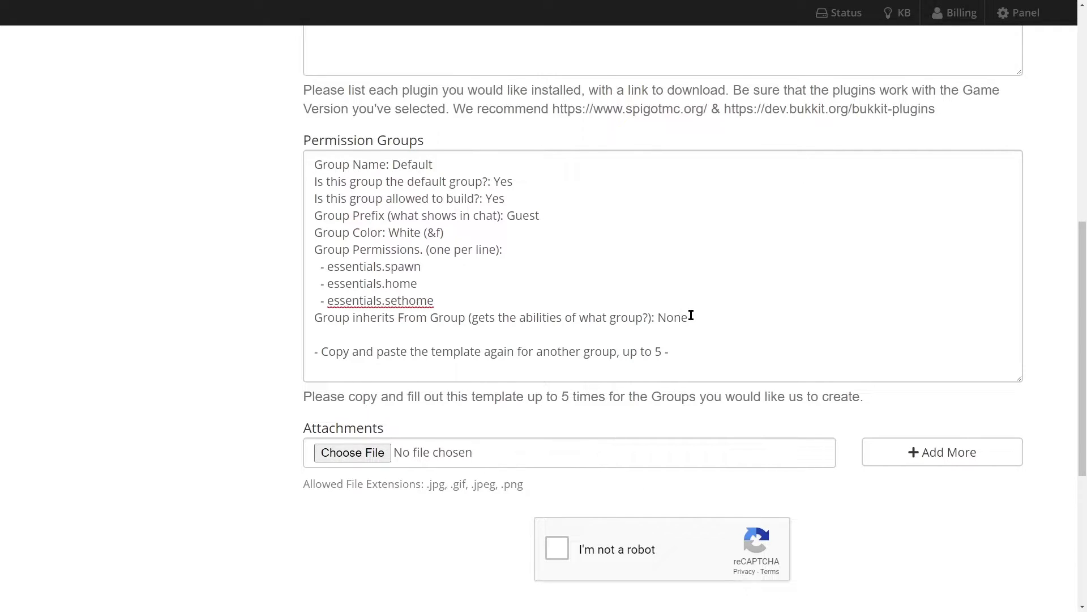
left_click_drag(689, 317, 304, 160)
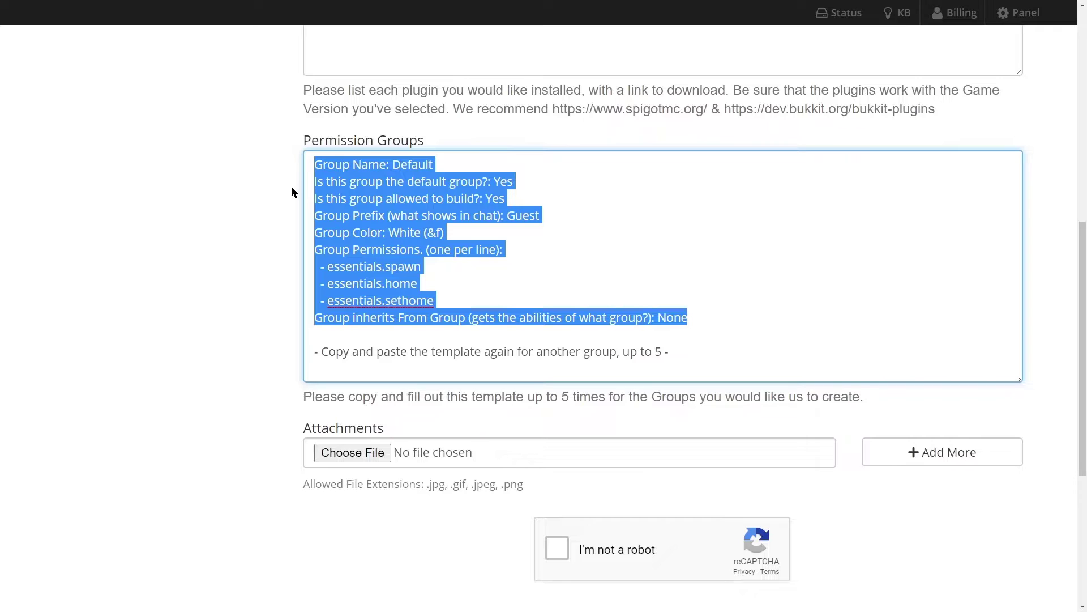
- Paste a copy of the group template below Default and rename it User
left_click(737, 319)
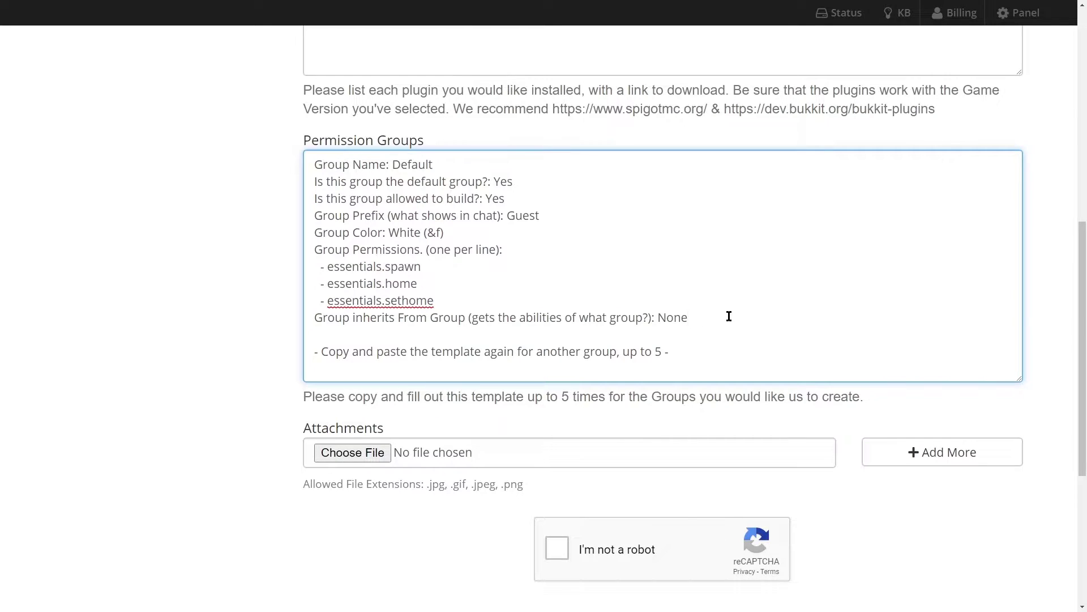
key("Return")
key("Return")
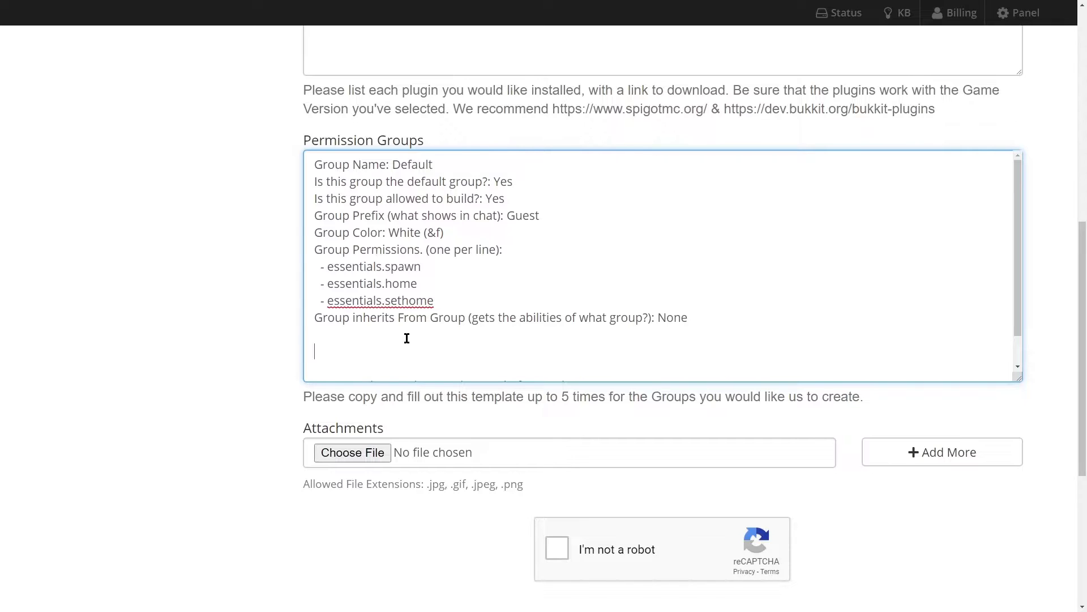
key("BackSpace")
key("BackSpace")
left_click_drag(448, 164, 391, 164)
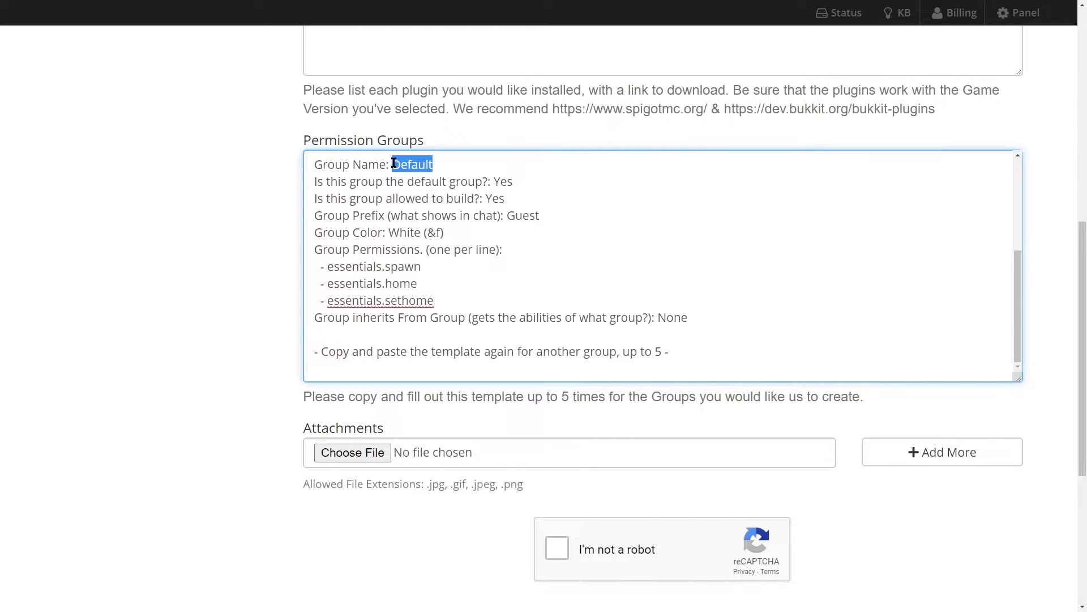
type("User")
- Set the User group's default to No, prefix to User and colour to Blue
triple_click(518, 174)
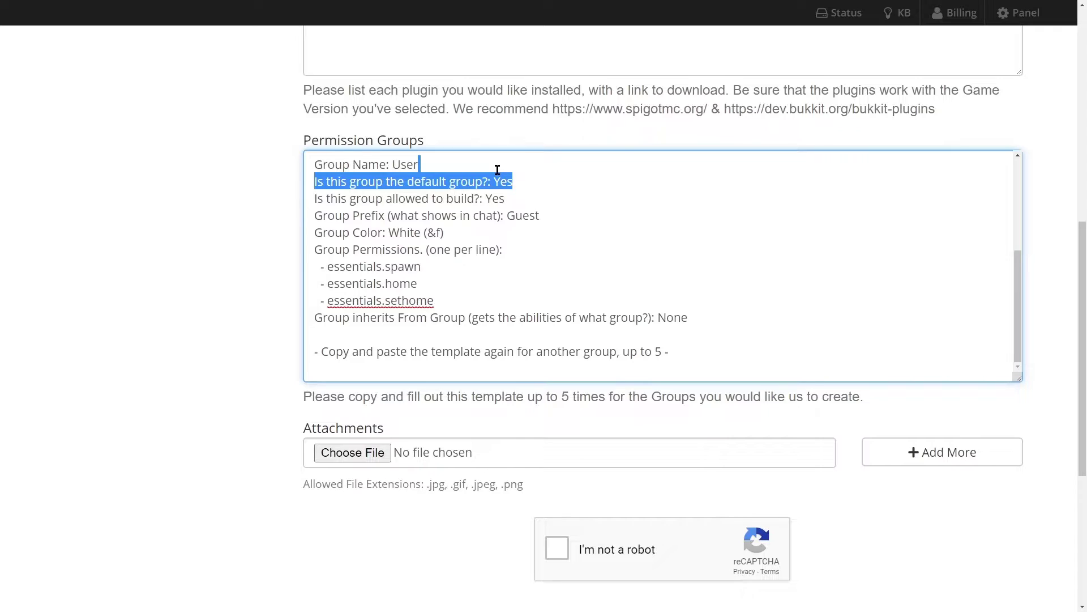
left_click_drag(565, 172, 500, 176)
key("BackSpace")
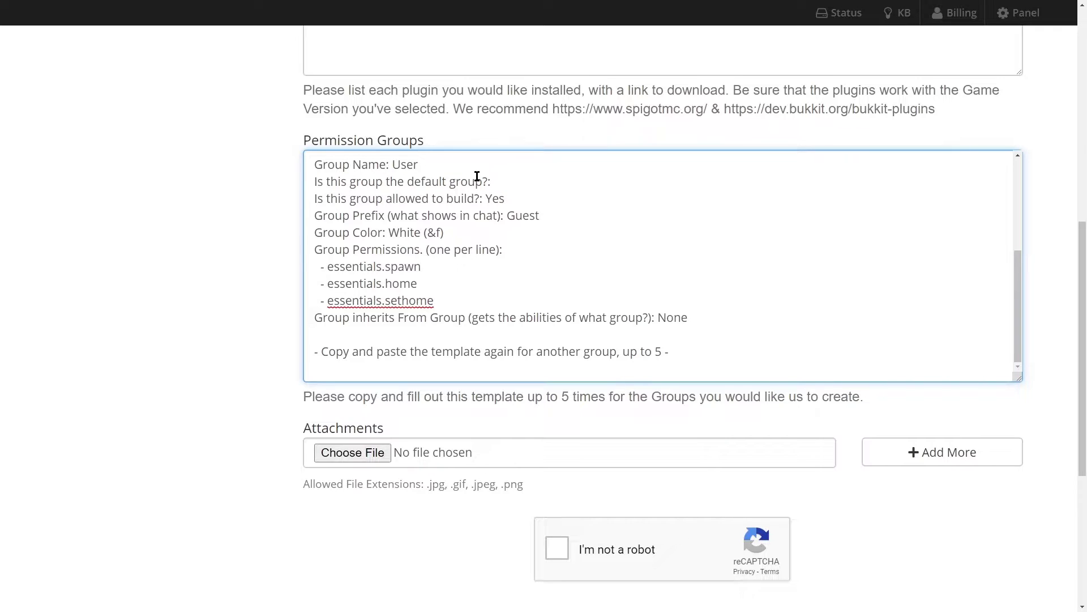
type("No")
scroll(503, 206, "up", 3)
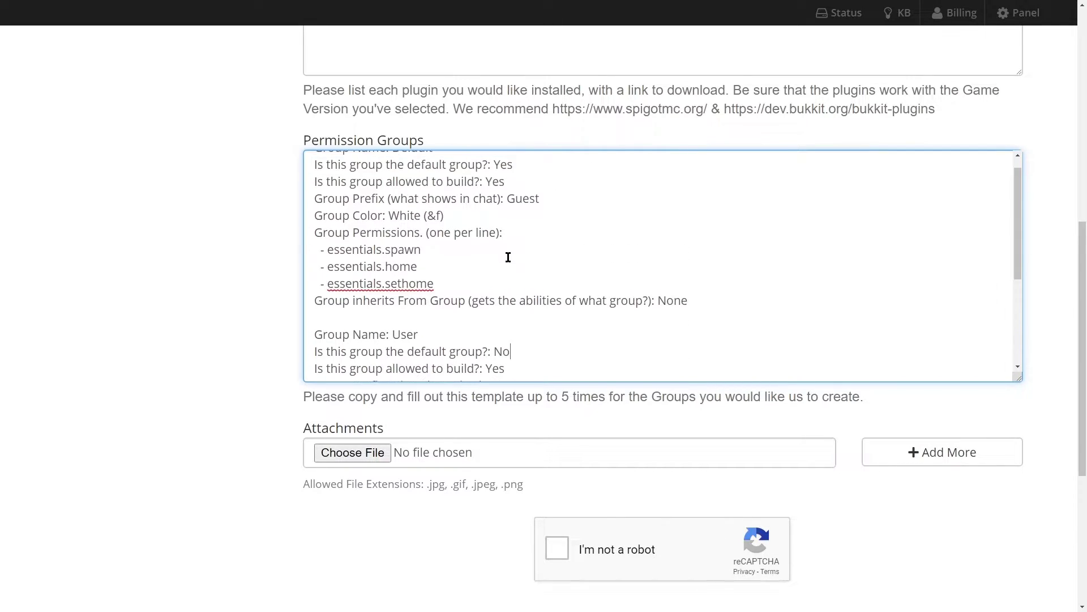
scroll(507, 255, "down", 3)
double_click(506, 233)
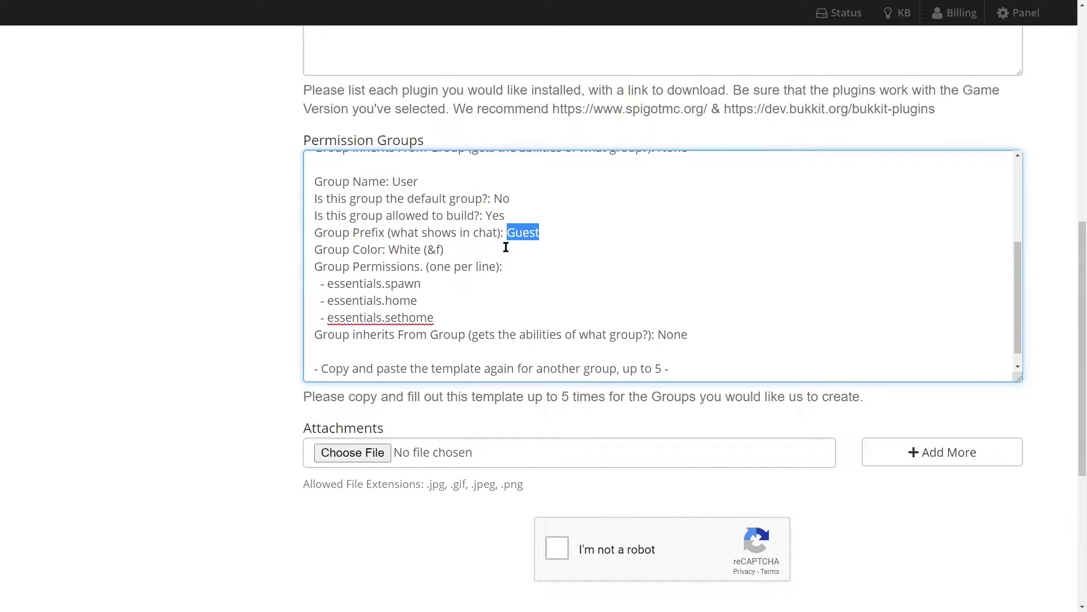
type("User")
double_click(414, 248)
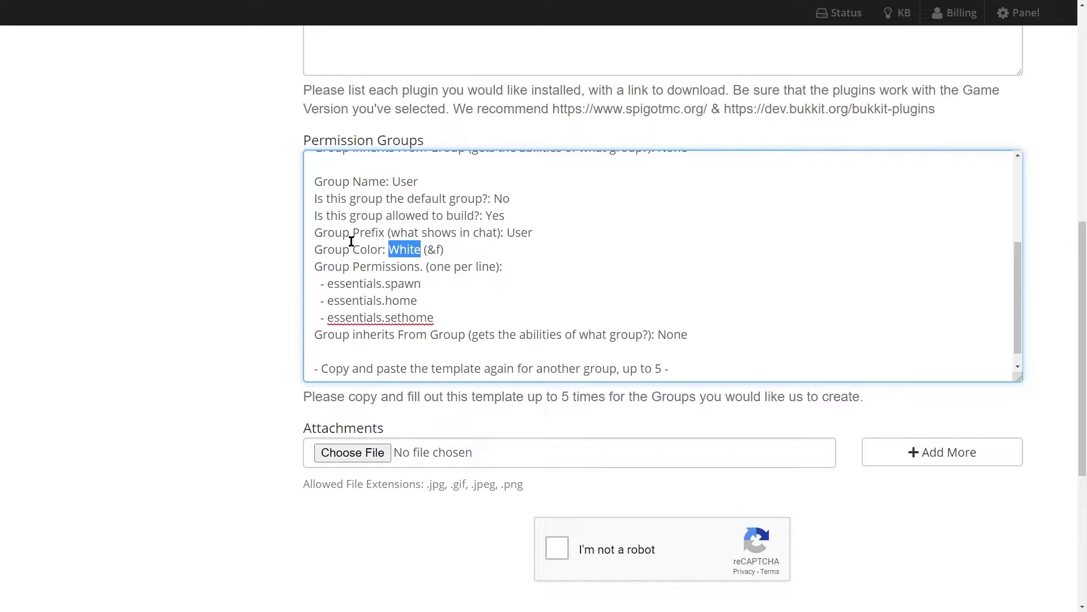
type("Blue")
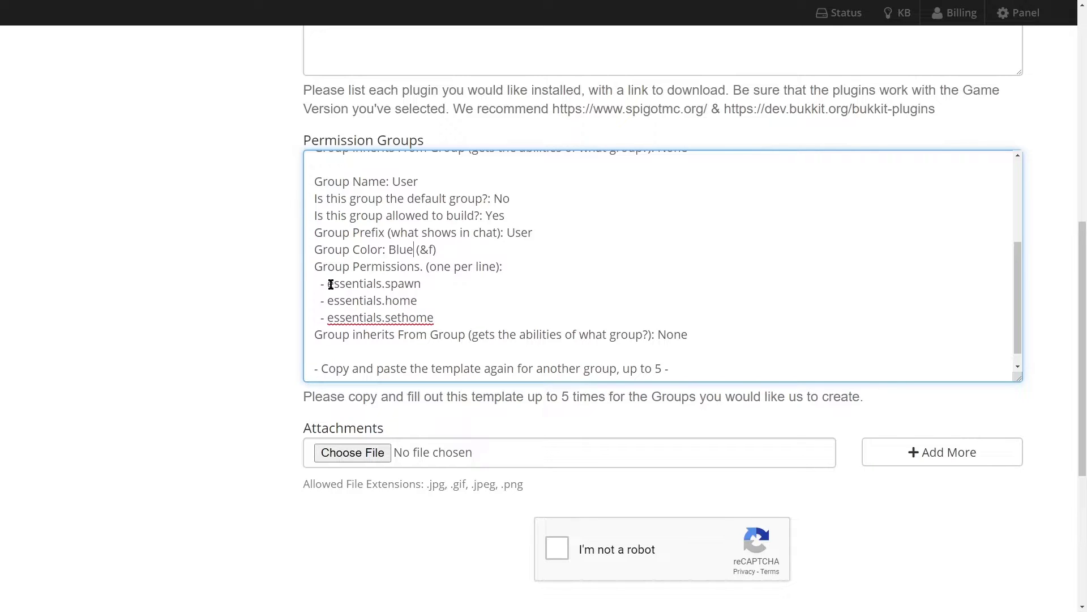
left_click_drag(329, 284, 380, 285)
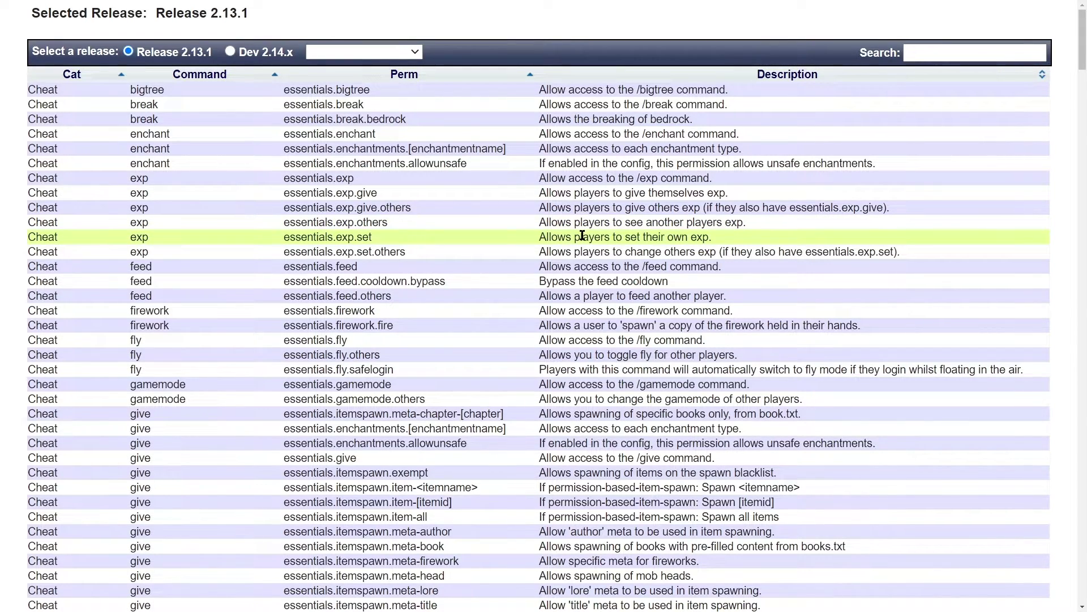
- Scroll the EssentialsX permissions table down to the Economy rows
scroll(287, 263, "down", 15)
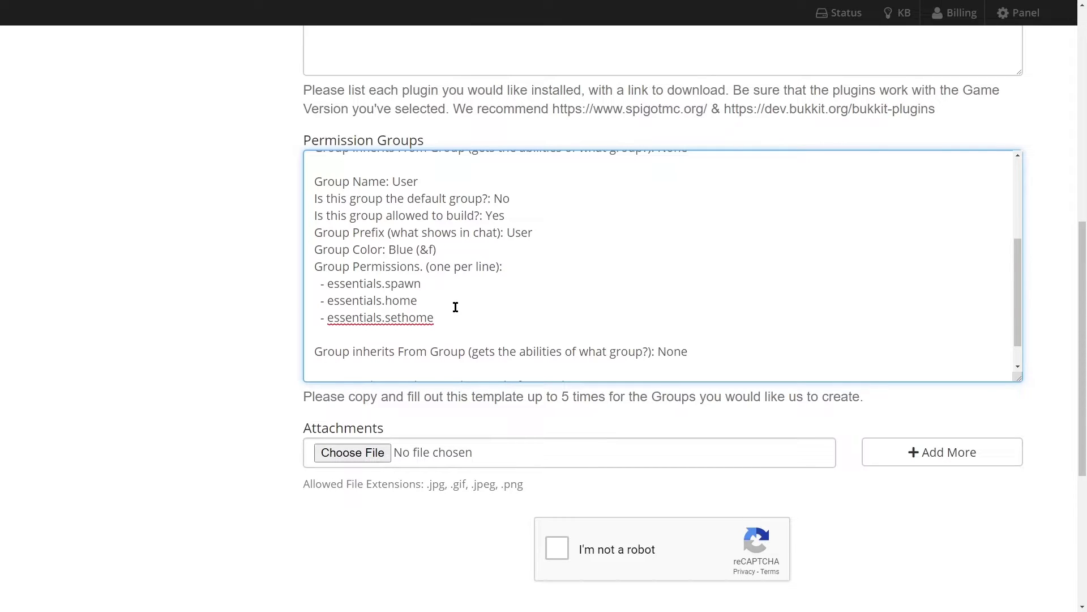
- Paste the Economy rows and delete the setworth, sell and pay.multiple descriptions
type("-")
type("essentials.pay\tAllow access to the /pay command. Economy\tpay\tessentials.pay.multiple\tThis allows you to pay multiple users in a single command. Economy\tsell\tessentials.sell\tAllow access to the /sell command. Economy\tsetworth\tessentials.setworth\tAllow access to the /setworth command. Economy\tworth\tessentials.worth")
scroll(421, 331, "down", 2)
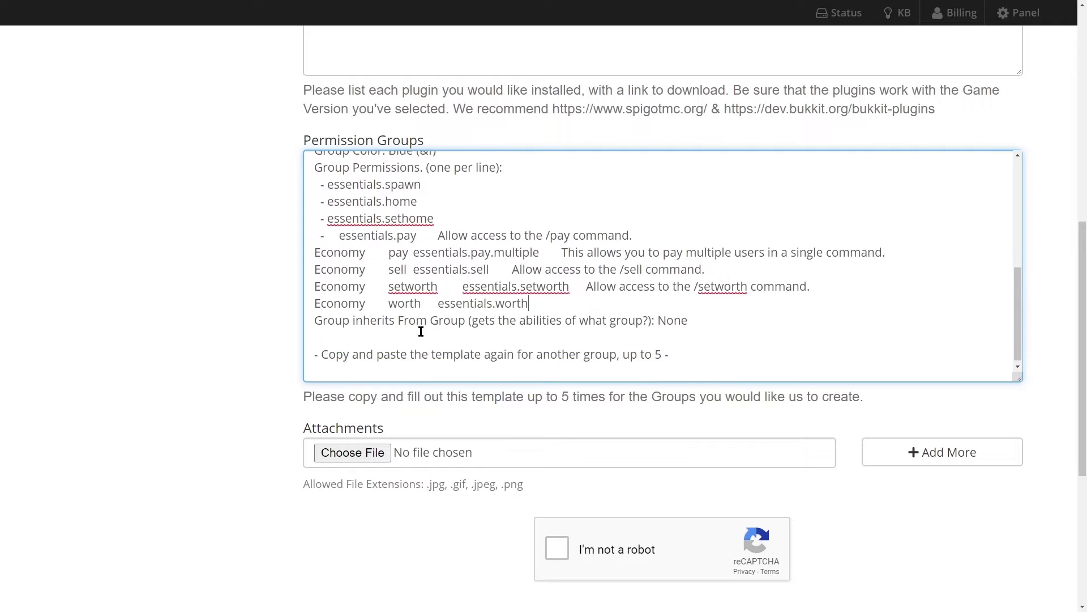
left_click_drag(810, 284, 568, 282)
key("BackSpace")
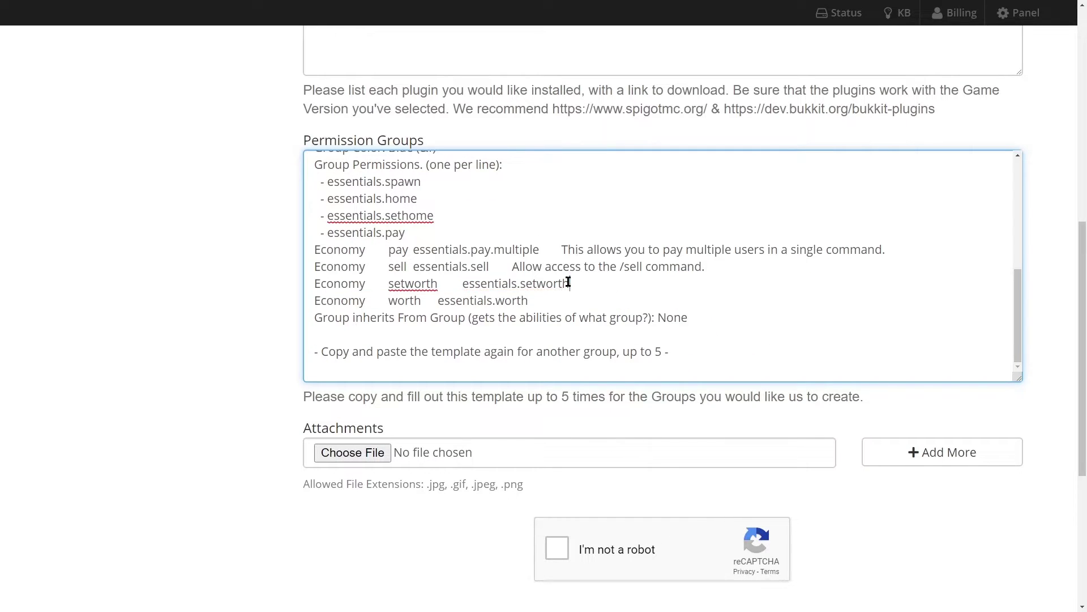
left_click_drag(706, 266, 489, 266)
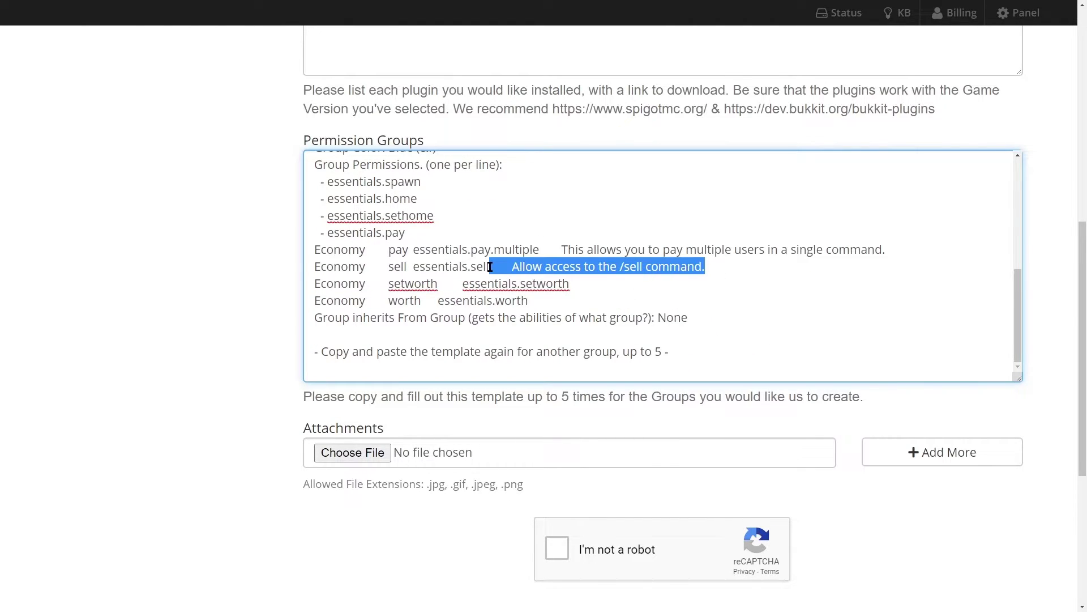
key("BackSpace")
left_click_drag(887, 250, 539, 251)
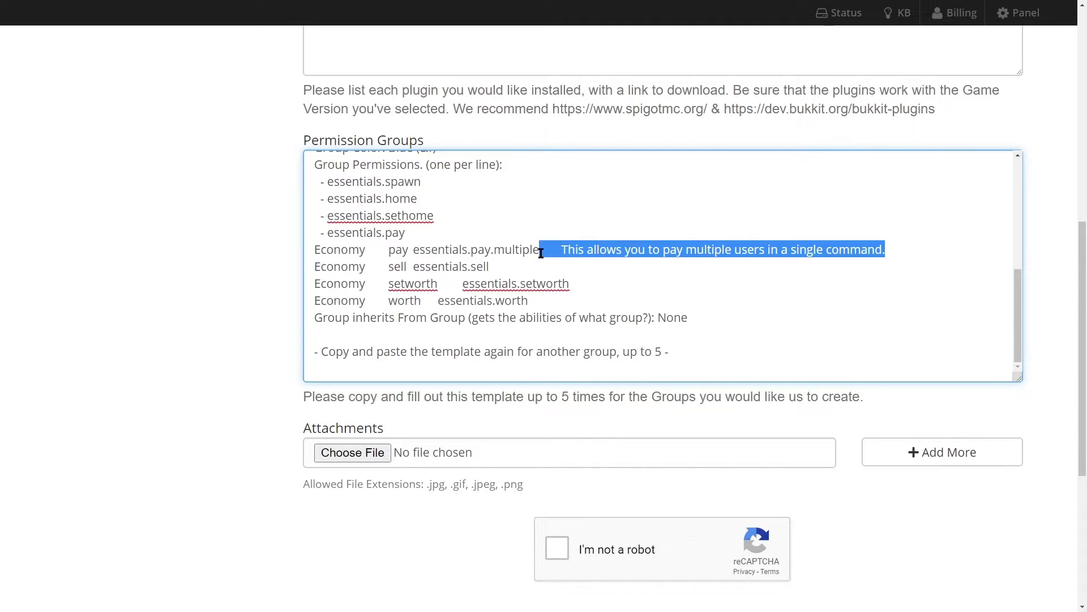
key("BackSpace")
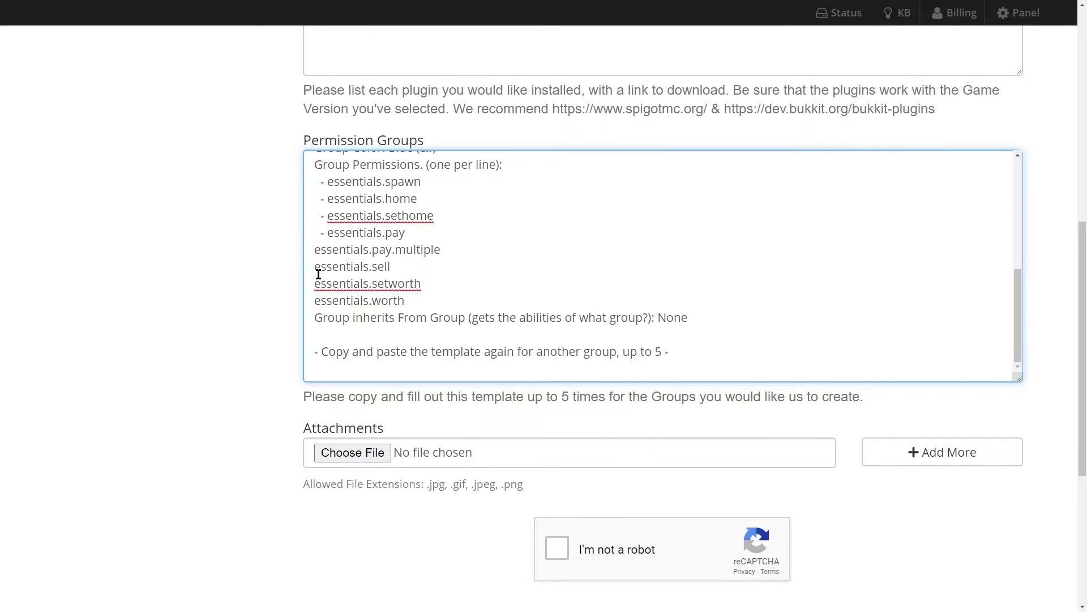
- Prefix each Economy permission line with ' - ' dash markers
type("-")
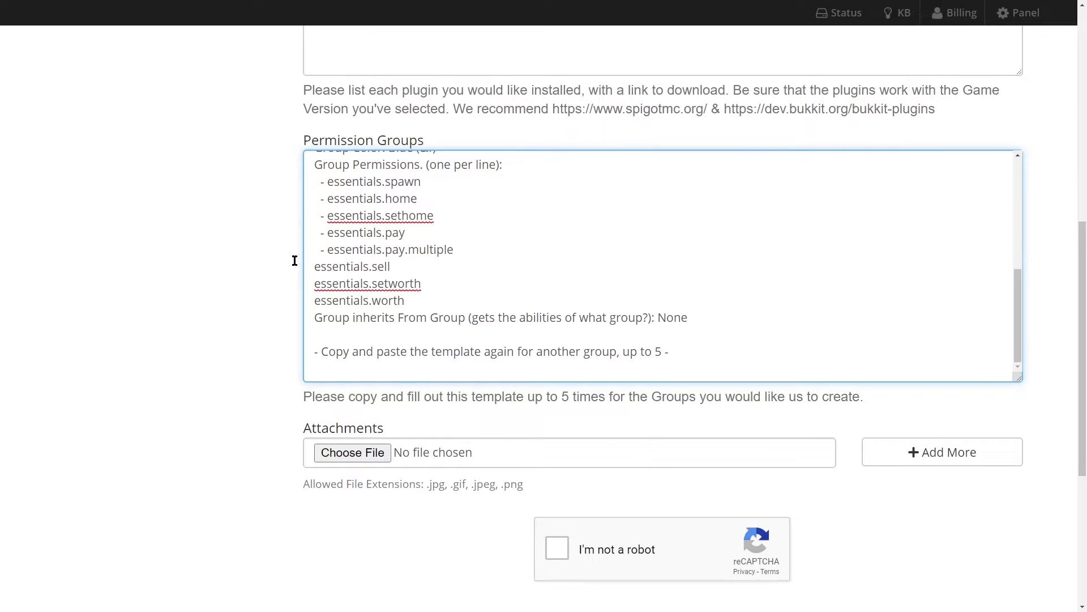
type("   -")
key("Down")
key("Home")
type("-")
key("Down")
key("Home")
type("-")
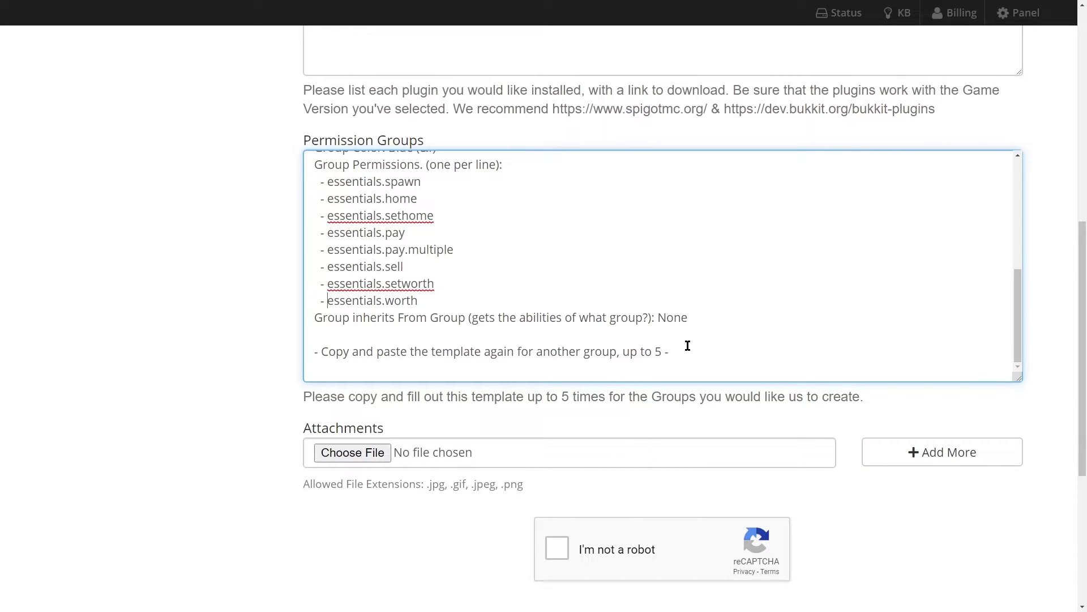
- Replace None with Guest on the User group's 'Group inherits From Group' line
left_click_drag(687, 317, 658, 317)
type("Guest")
scroll(517, 265, "up", 2)
scroll(518, 265, "down", 2)
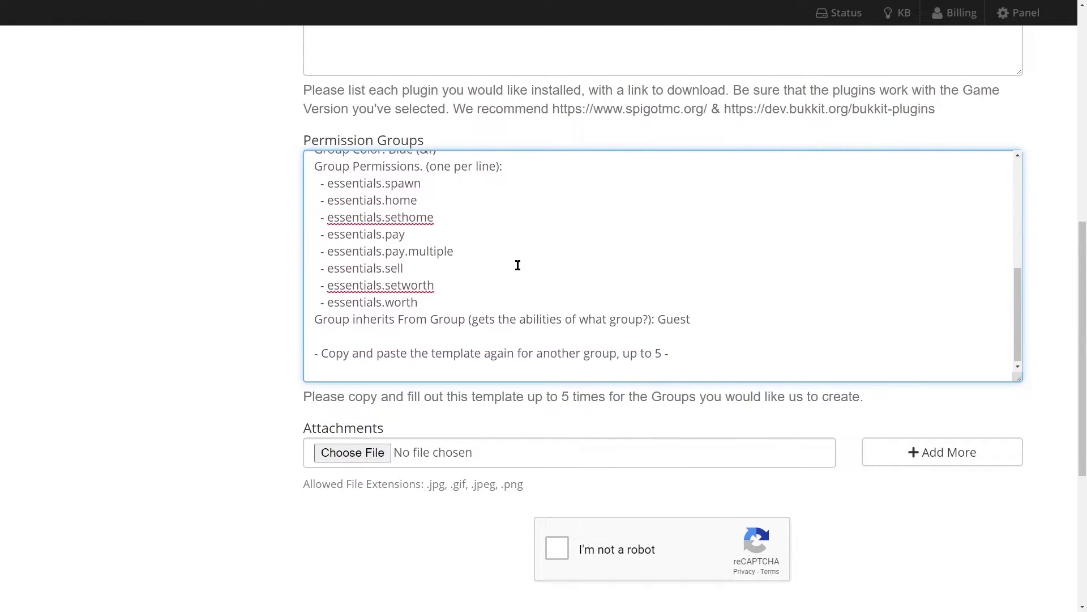
scroll(509, 266, "up", 5)
scroll(472, 270, "down", 3)
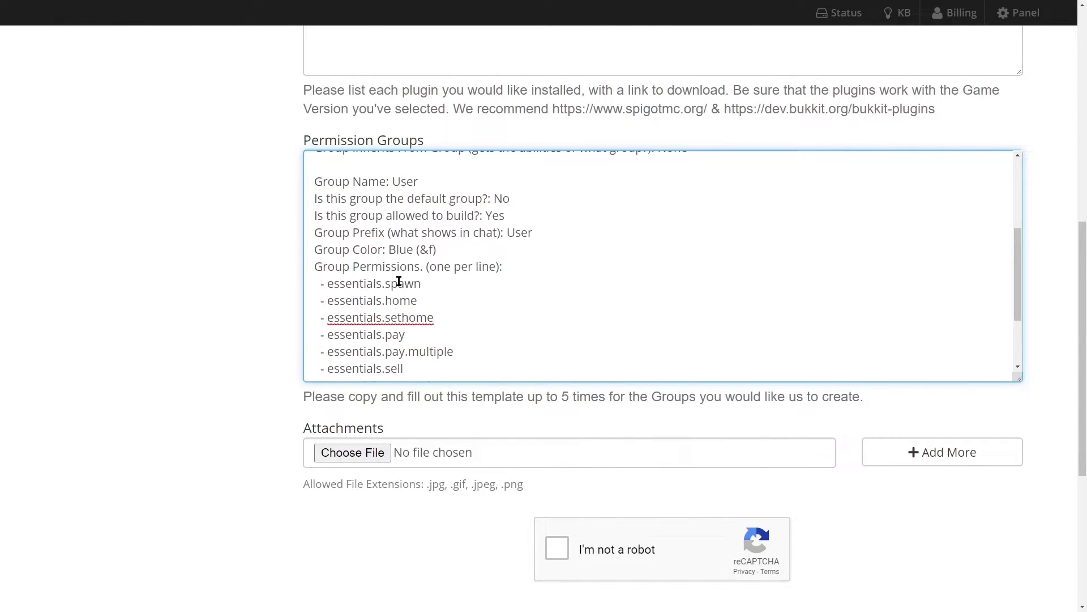
scroll(415, 308, "up", 3)
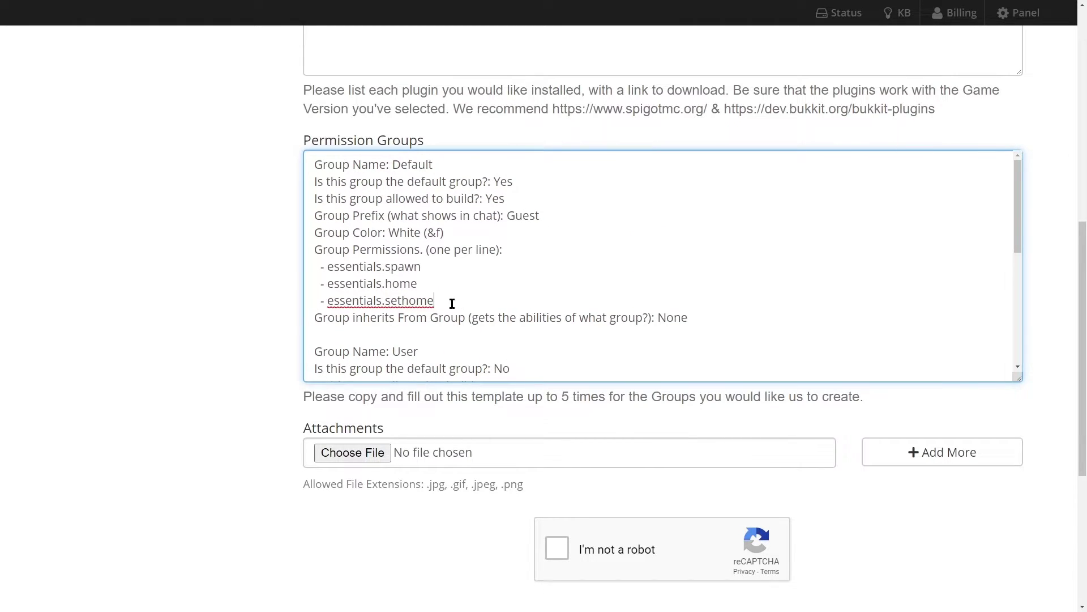
- Review the Default and User group permission lines in the ticket text
left_click_drag(452, 303, 323, 254)
scroll(655, 342, "down", 4)
left_click(655, 342)
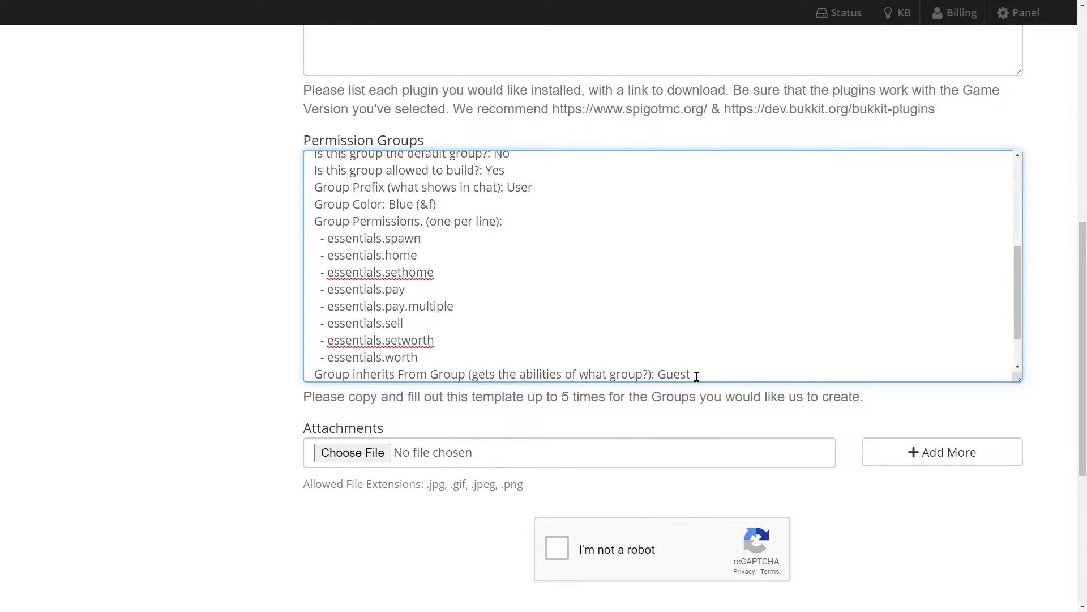
left_click_drag(696, 373, 315, 234)
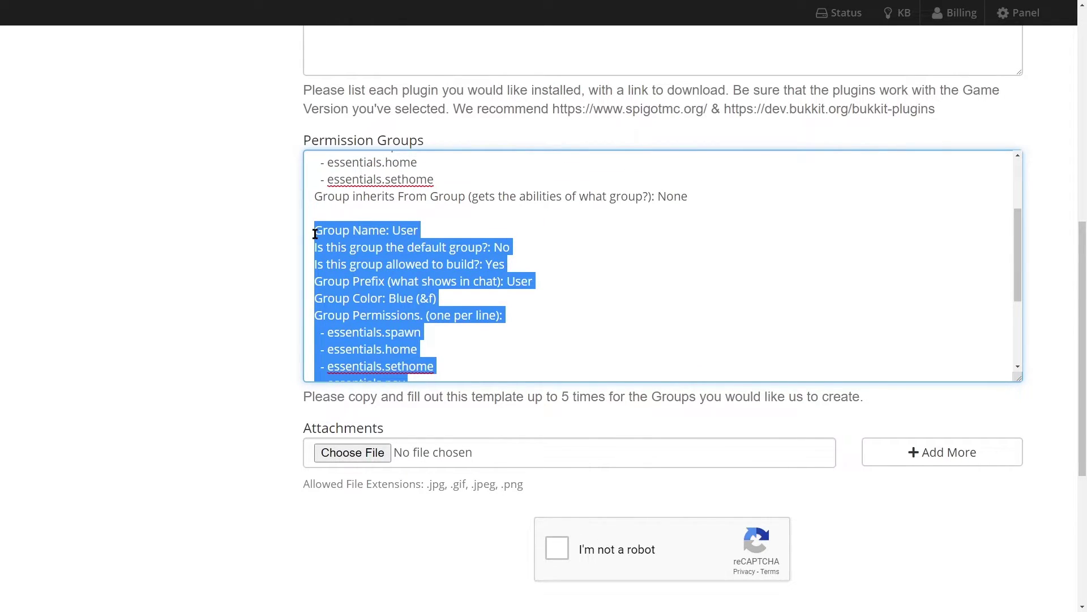